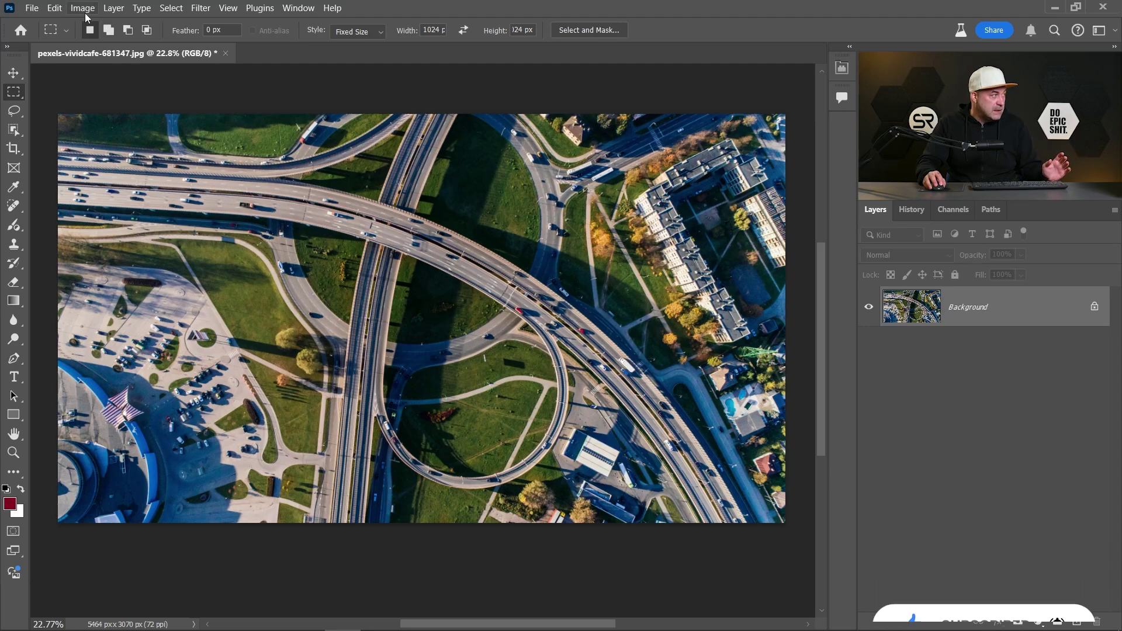
# Check the photo's pixel dimensions and resolution in Image Size without changing them
pyautogui.click(82, 7)
pyautogui.click(120, 109)
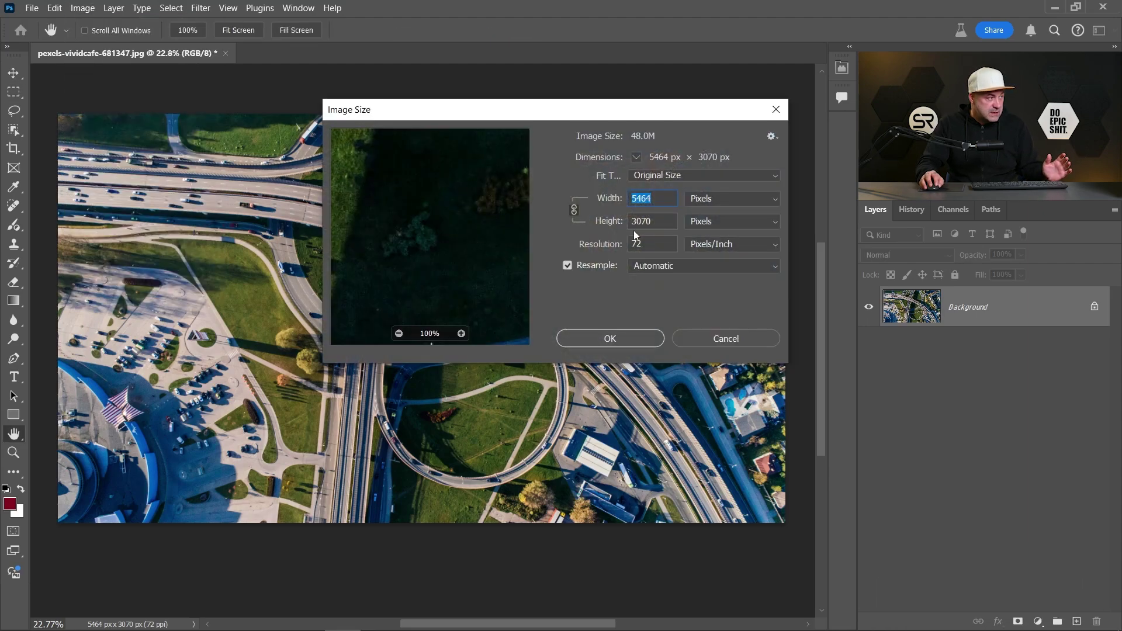
pyautogui.moveTo(663, 223); pyautogui.dragTo(626, 201)
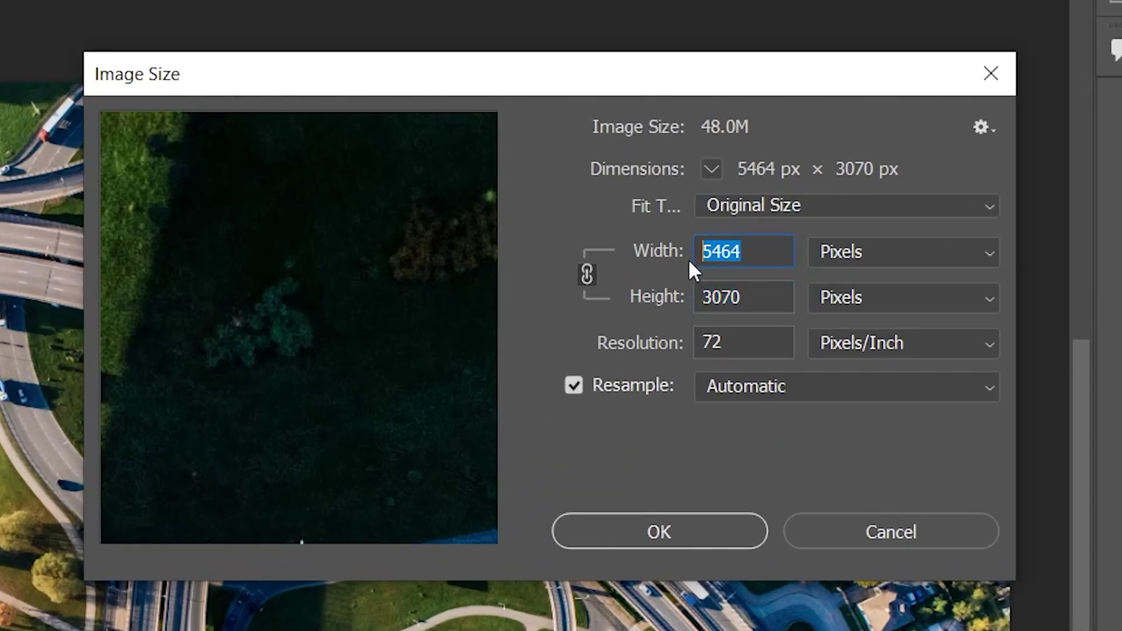
pyautogui.click(872, 533)
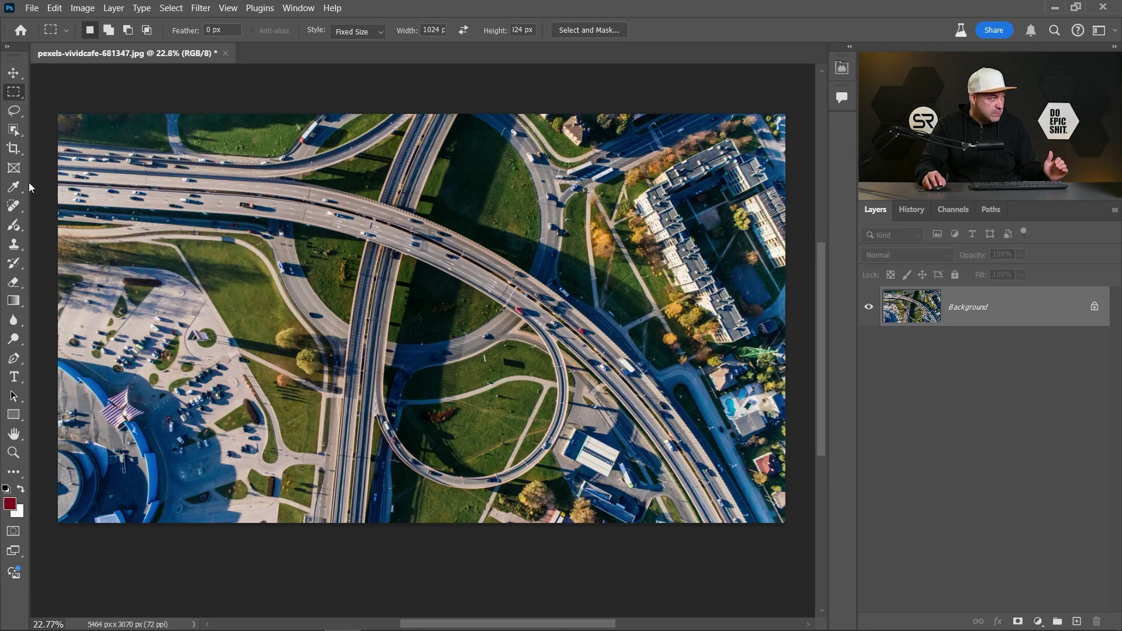
# Extend the canvas downward to 5464 × 4000 px with the Crop tool, filling the new area by Generative Expand without a prompt
pyautogui.click(14, 149)
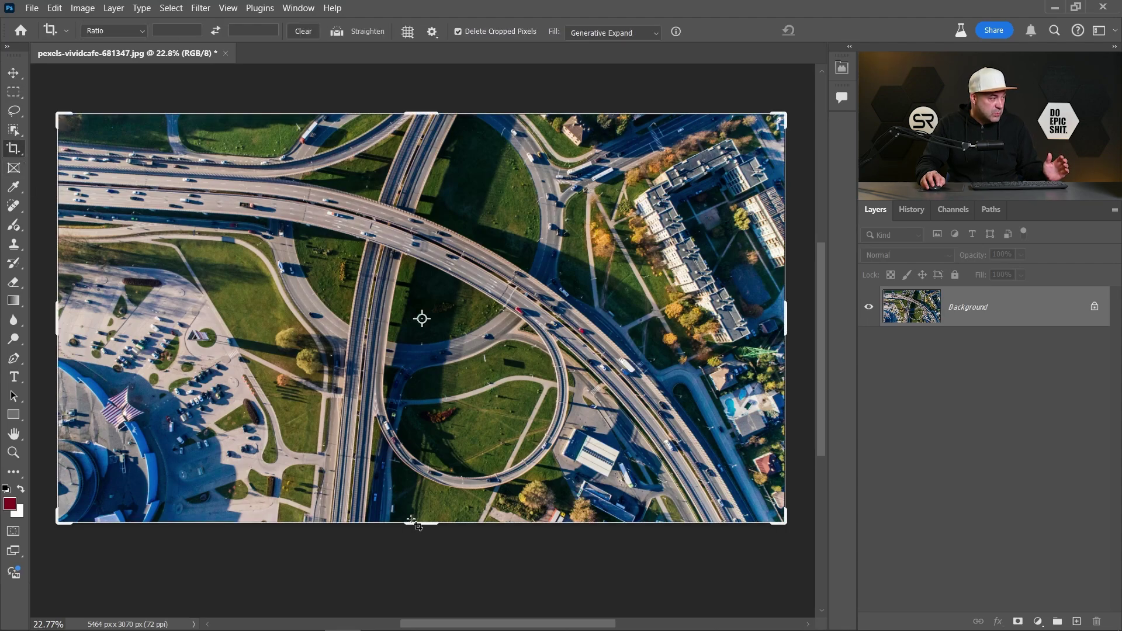
pyautogui.moveTo(424, 524); pyautogui.dragTo(430, 584)
pyautogui.click(599, 32)
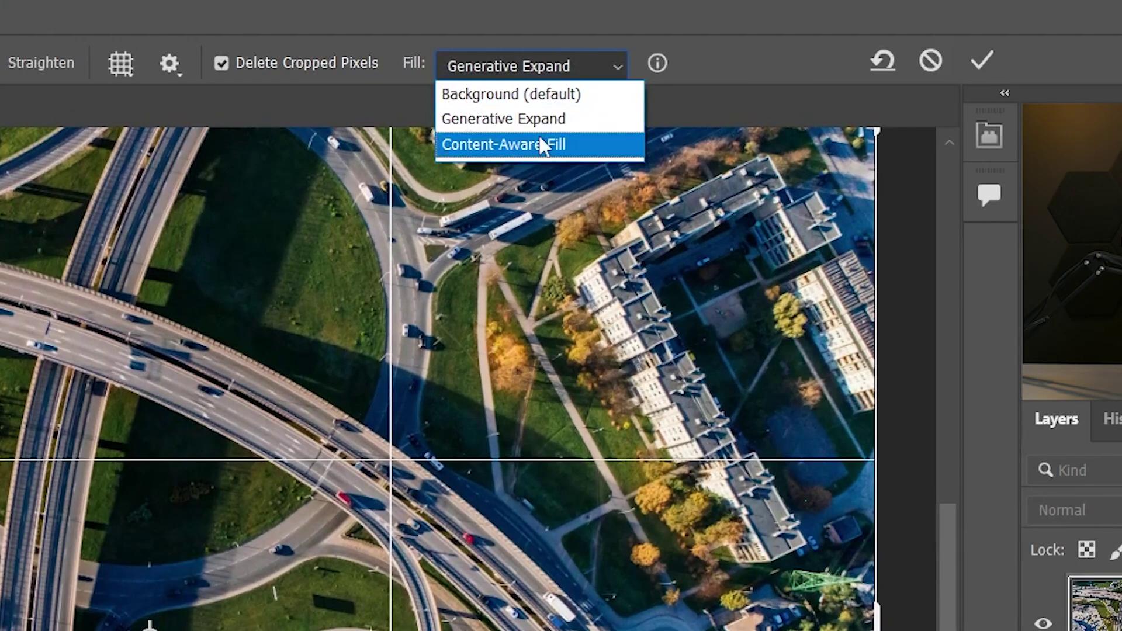
pyautogui.click(543, 119)
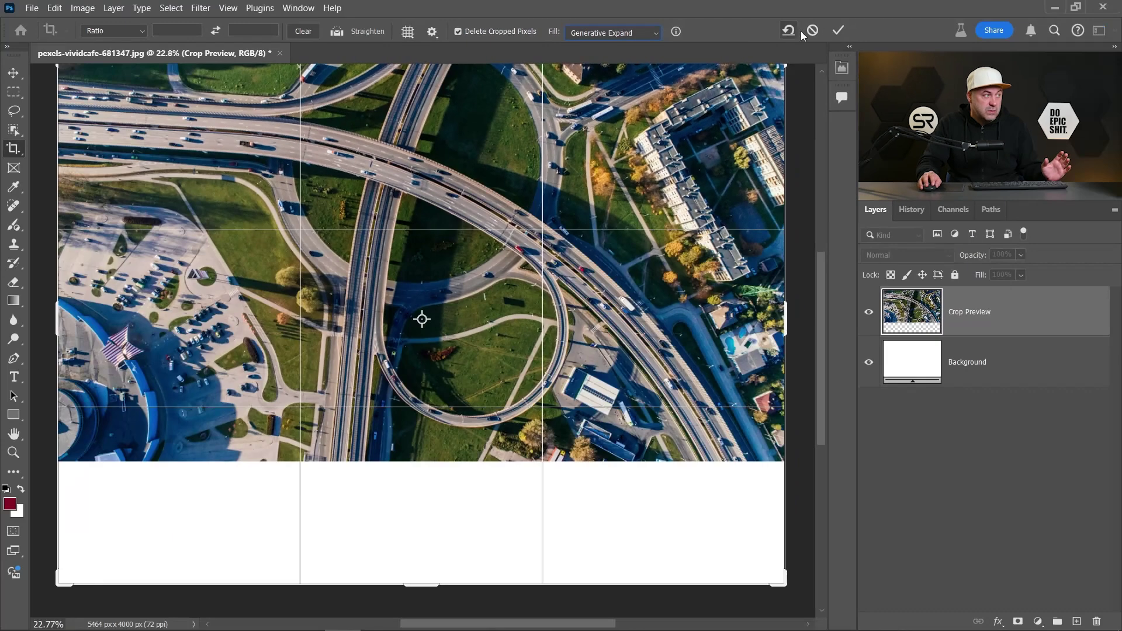
pyautogui.click(842, 30)
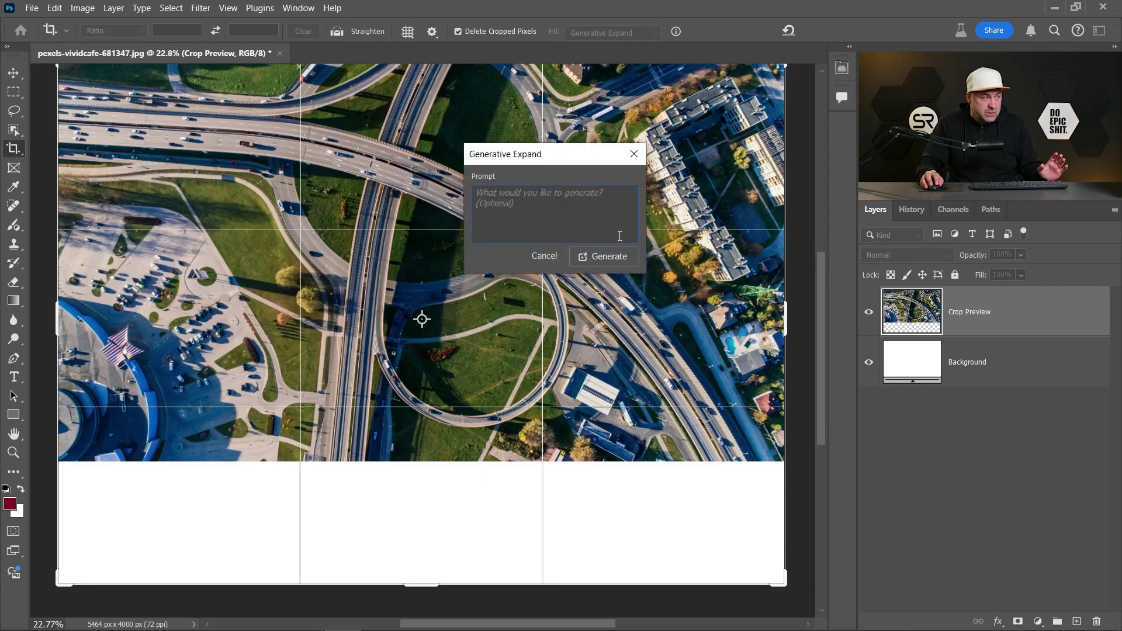
pyautogui.click(609, 257)
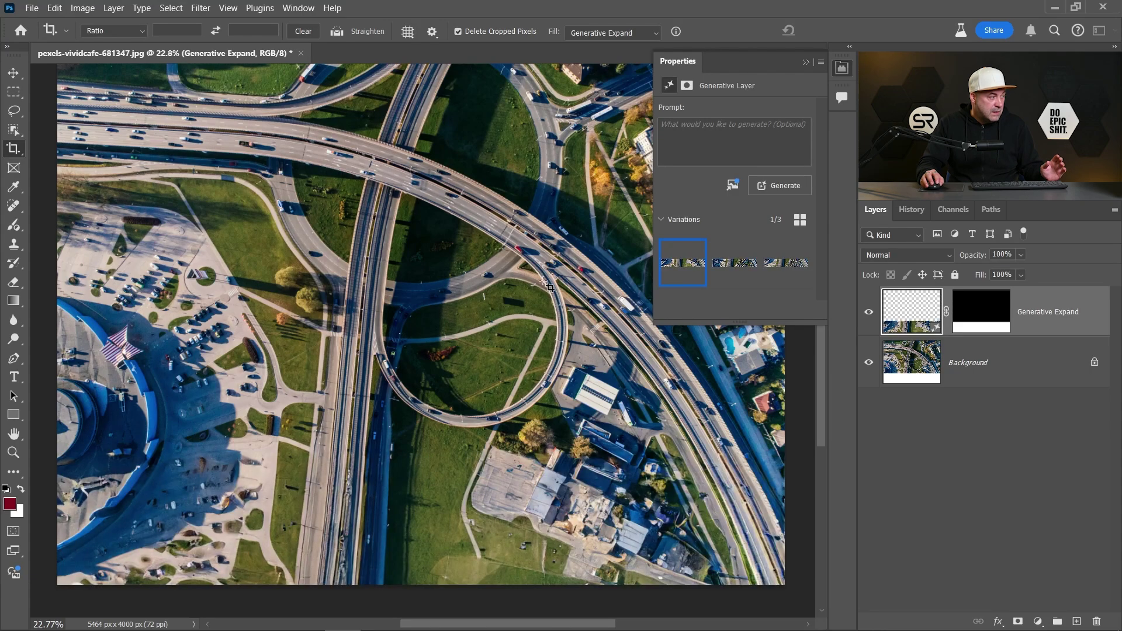
# Examine the seam between the original photo and the generated strip, comparing the sharpness of the grass on both sides
pyautogui.moveTo(498, 409); pyautogui.dragTo(480, 339)
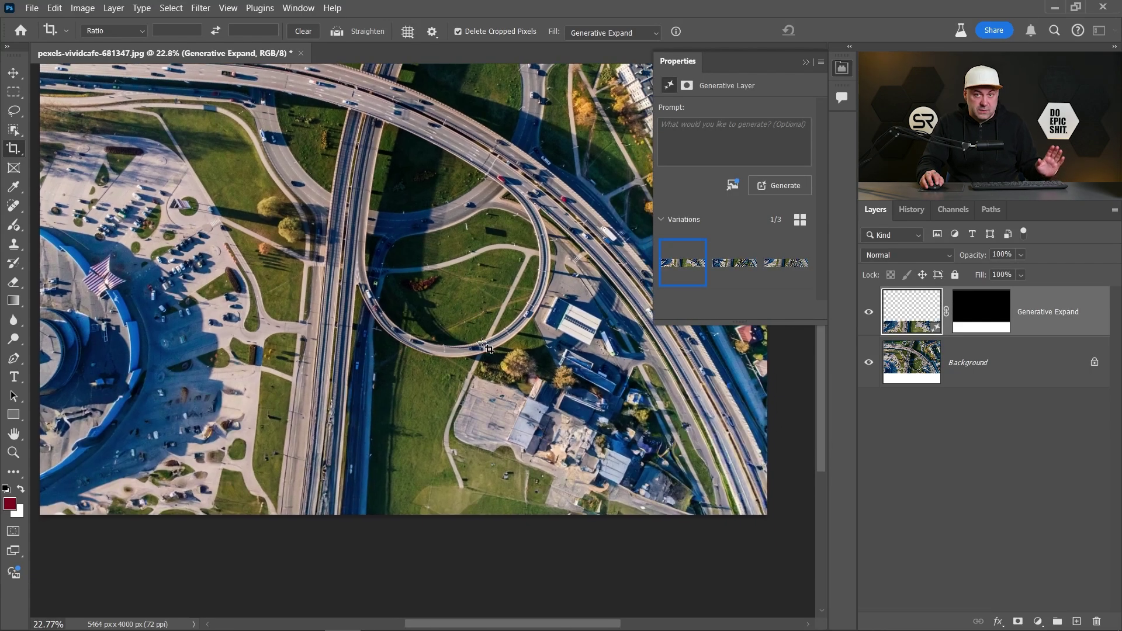
pyautogui.scroll(7, 435, 465)
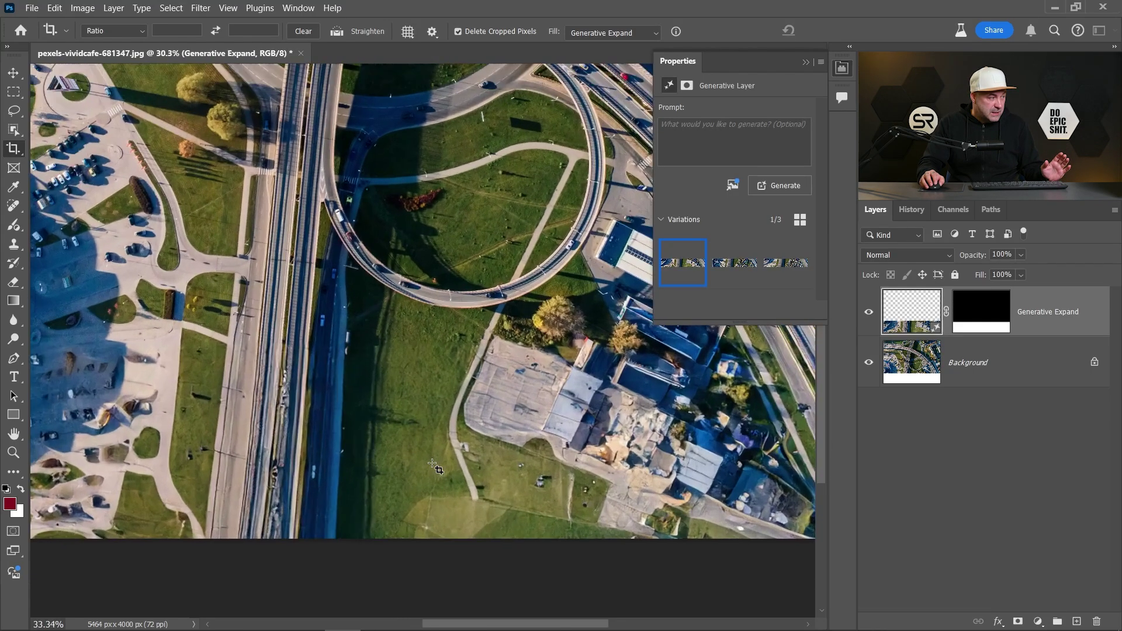
pyautogui.scroll(3, 487, 316)
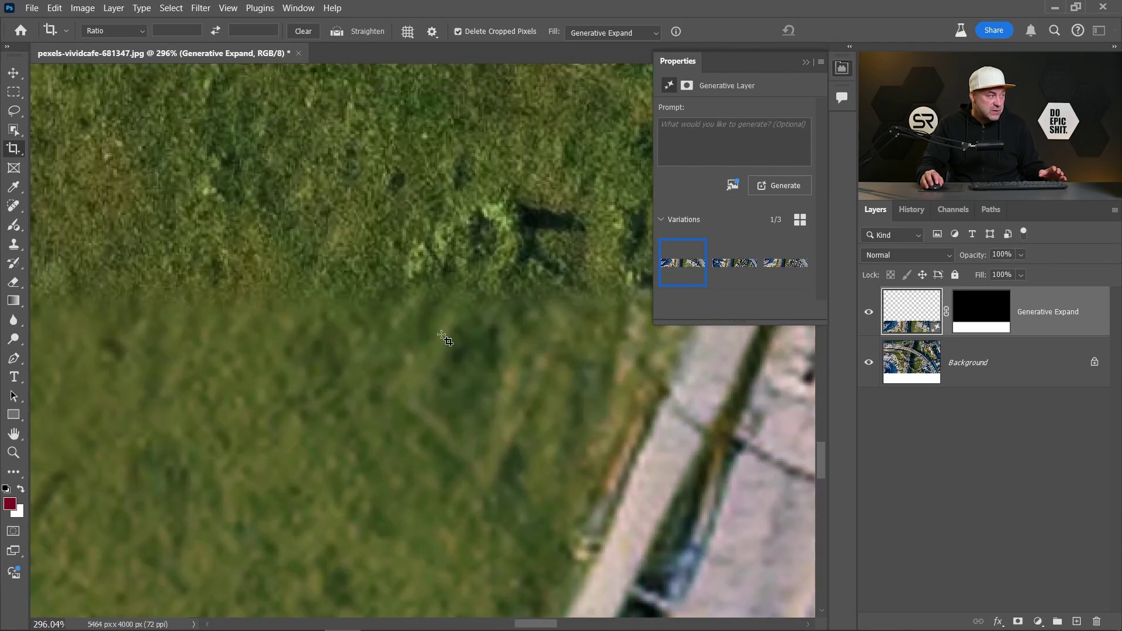
pyautogui.scroll(1, 465, 338)
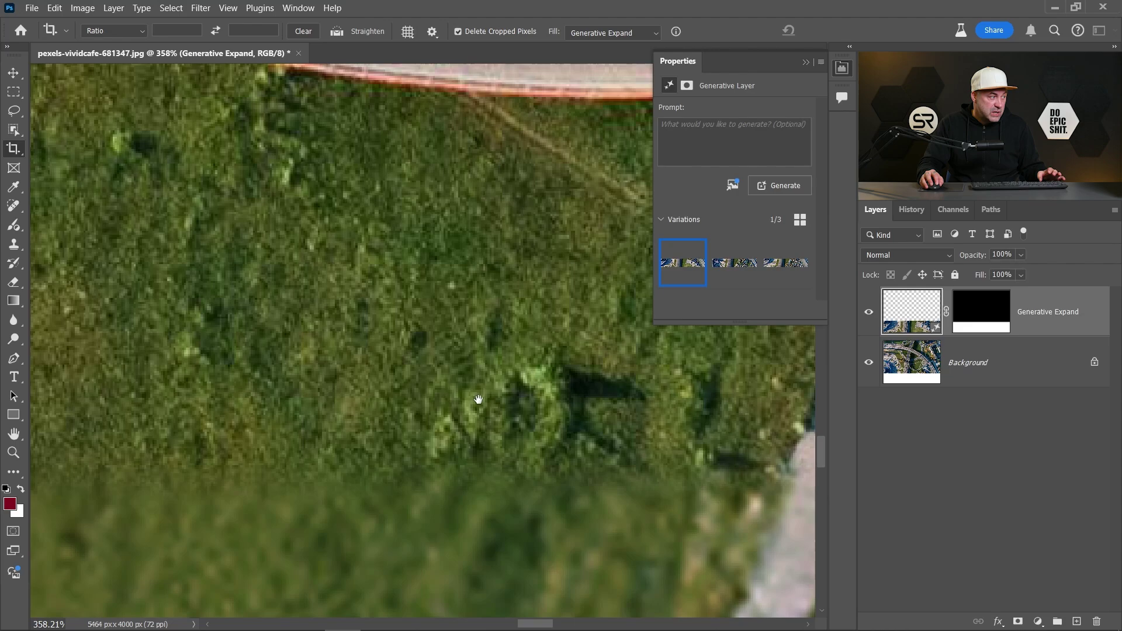
pyautogui.scroll(2, 479, 400)
pyautogui.moveTo(482, 404); pyautogui.dragTo(486, 341)
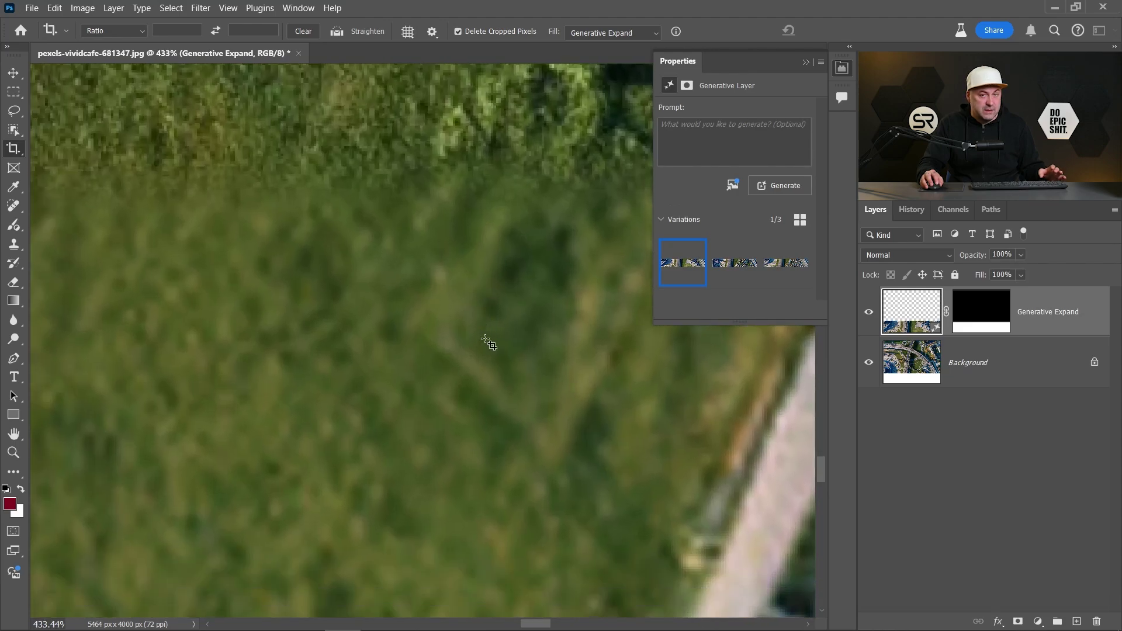
pyautogui.moveTo(455, 245); pyautogui.dragTo(468, 280)
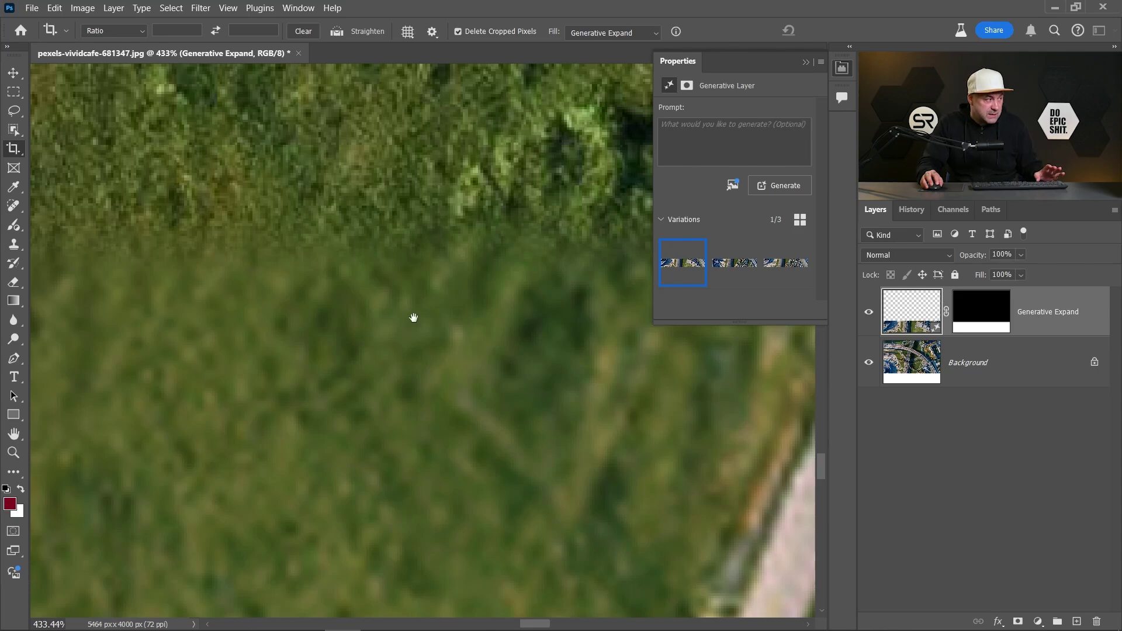
pyautogui.moveTo(414, 318); pyautogui.dragTo(371, 388)
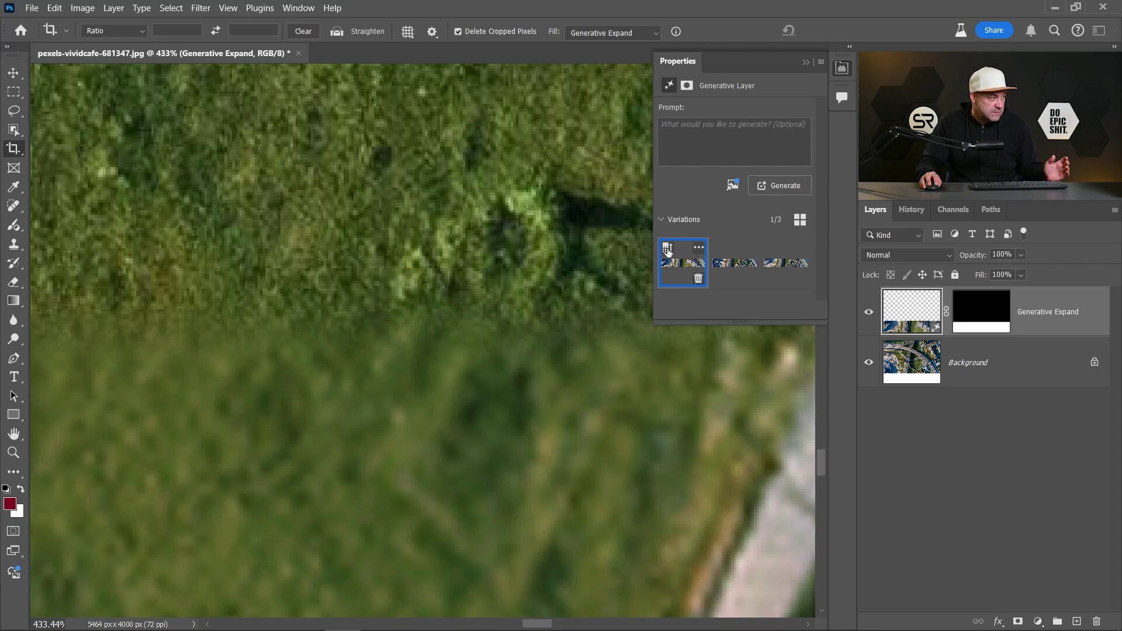
# Enhance the detail of the first generated variation and inspect the seam along the grass and the footpath
pyautogui.click(668, 250)
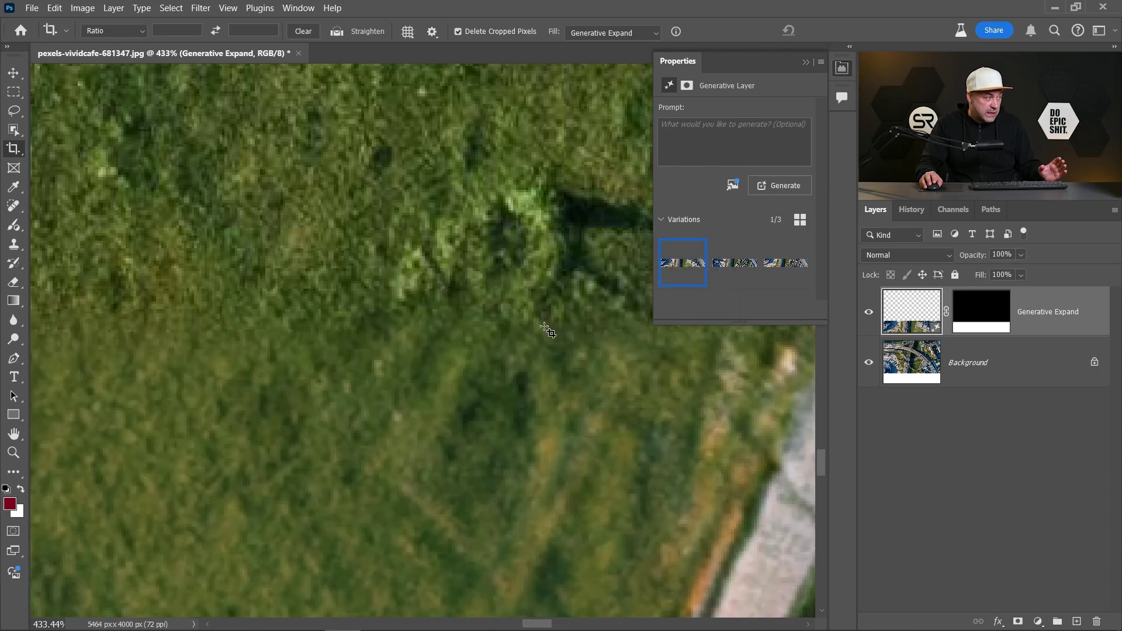
pyautogui.scroll(-1, 545, 330)
pyautogui.moveTo(566, 355); pyautogui.dragTo(389, 360)
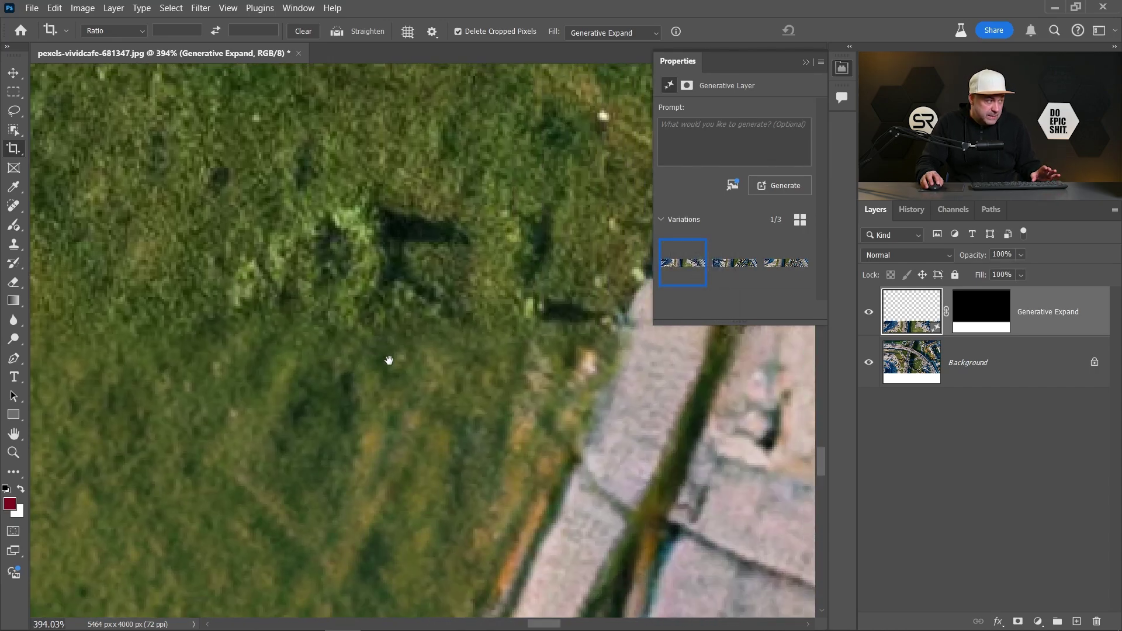
pyautogui.moveTo(564, 381); pyautogui.dragTo(425, 380)
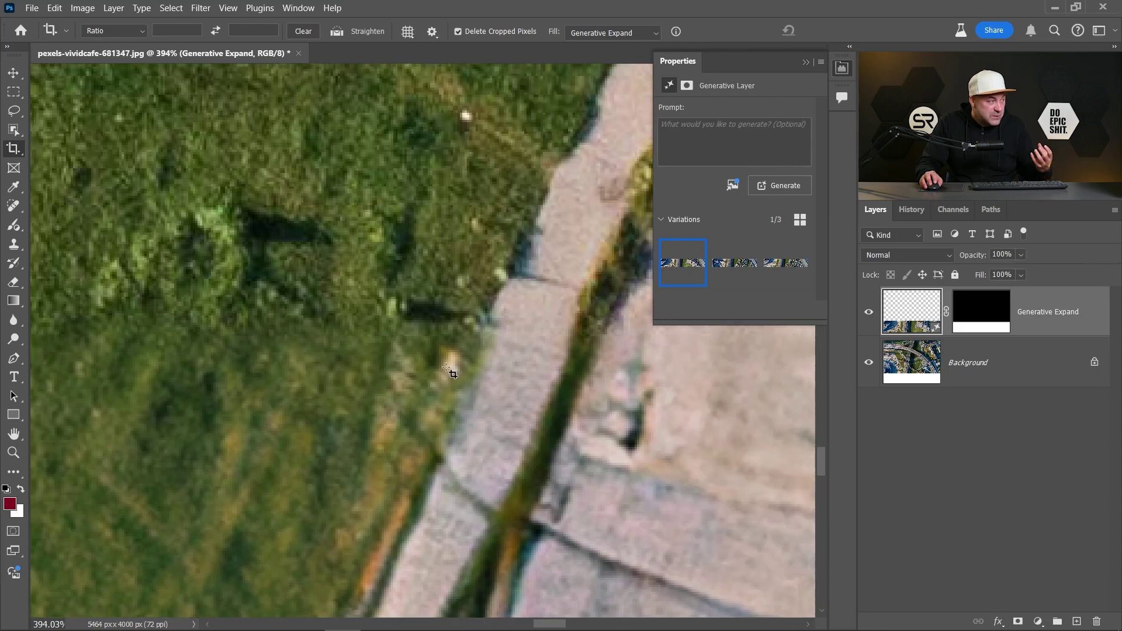
pyautogui.scroll(3, 451, 372)
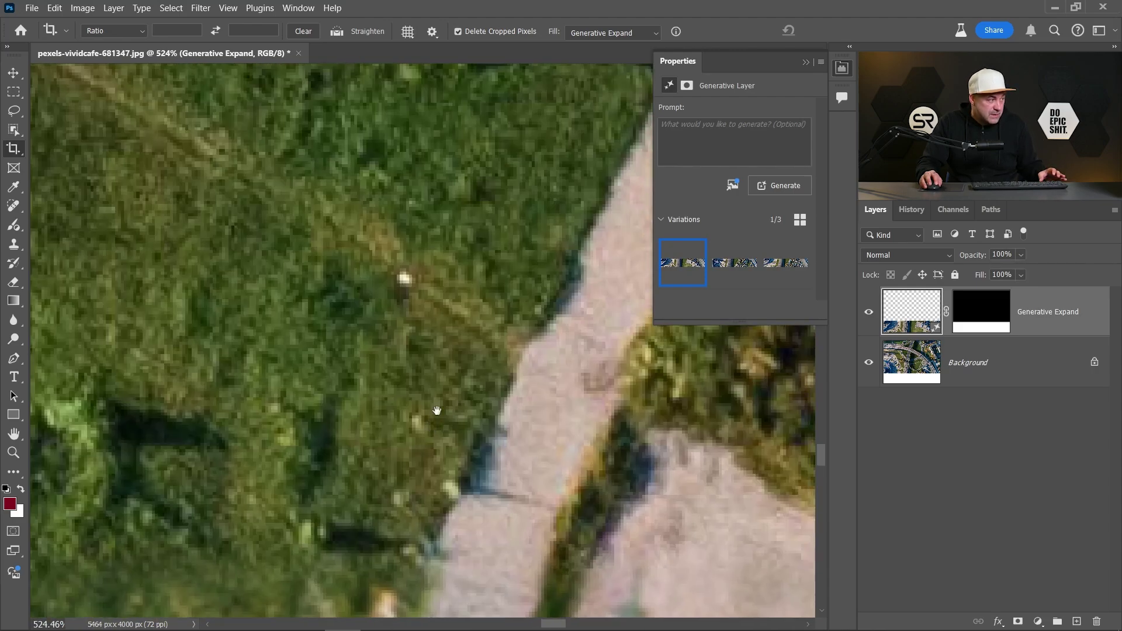
pyautogui.moveTo(437, 411); pyautogui.dragTo(430, 433)
pyautogui.moveTo(486, 278); pyautogui.dragTo(529, 105)
pyautogui.moveTo(392, 526); pyautogui.dragTo(414, 327)
pyautogui.scroll(-1, 455, 297)
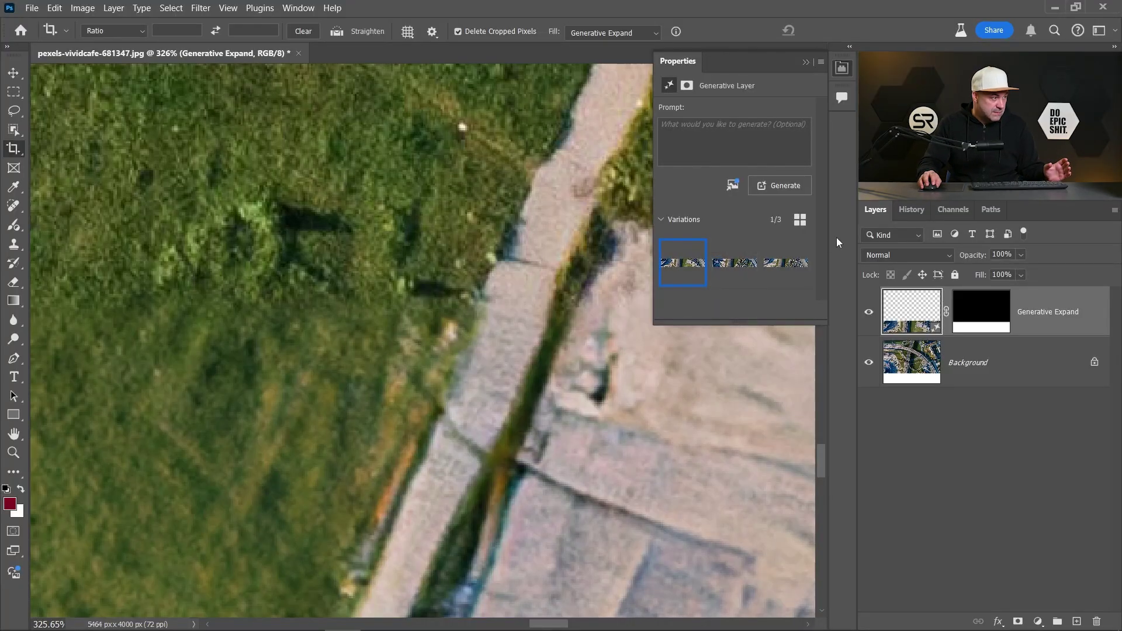
# Revert the document to its opened state, discarding the Generative Expand and Enhance Detail results, and collapse the properties
pyautogui.click(910, 210)
pyautogui.click(921, 233)
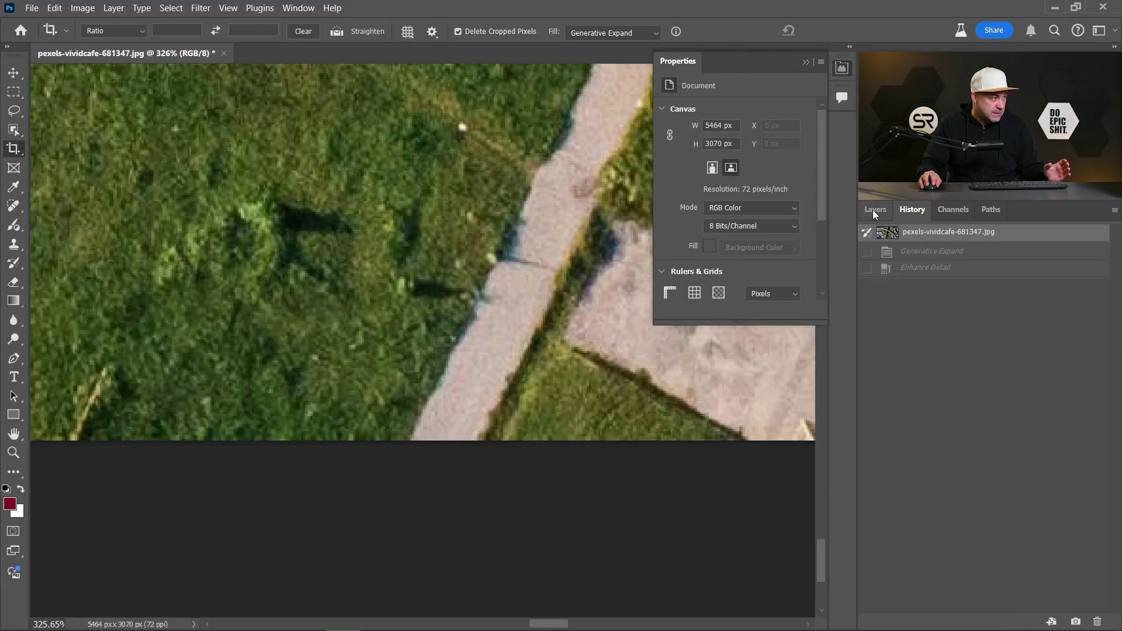
pyautogui.click(874, 209)
pyautogui.scroll(-6, 639, 252)
pyautogui.click(840, 70)
pyautogui.scroll(-8, 535, 243)
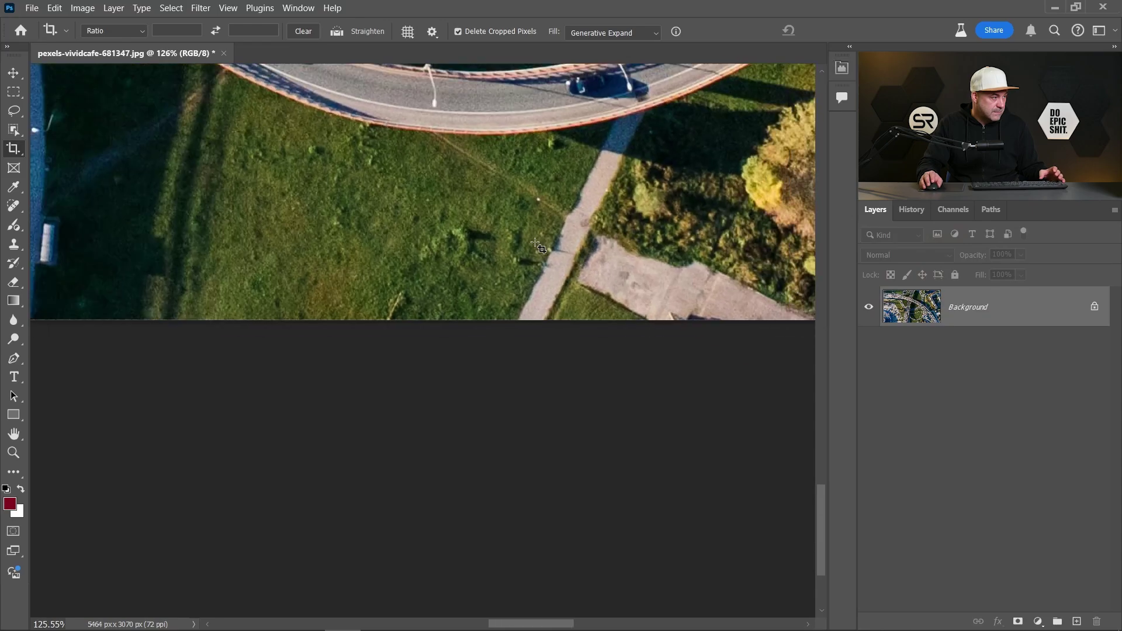
pyautogui.moveTo(474, 194); pyautogui.dragTo(461, 326)
pyautogui.scroll(-5, 471, 310)
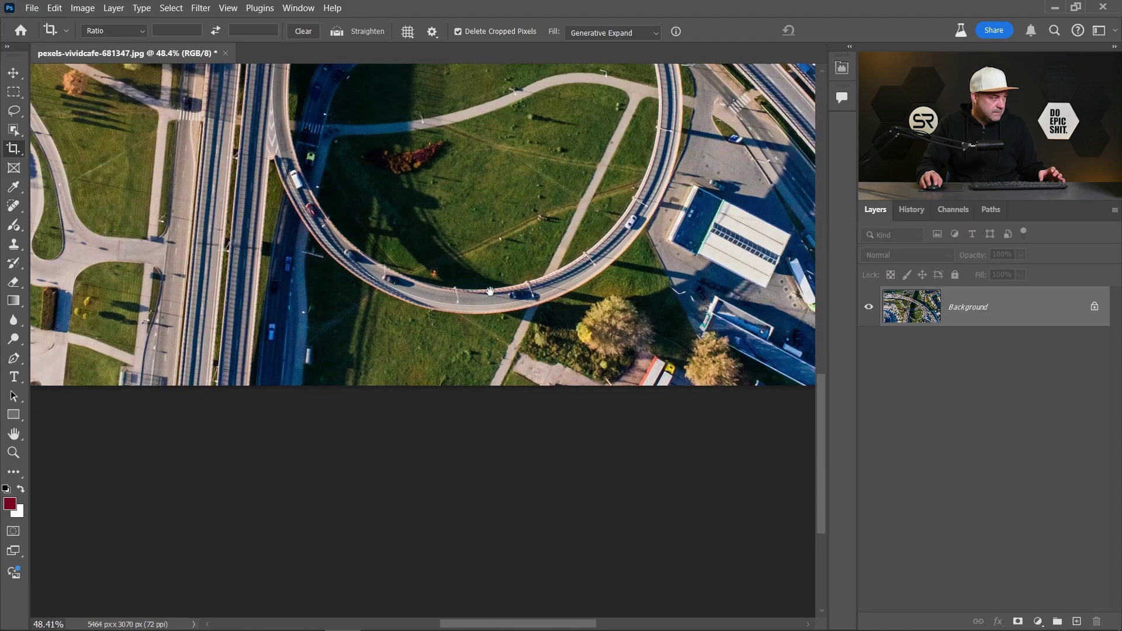
pyautogui.moveTo(482, 124); pyautogui.dragTo(494, 324)
pyautogui.moveTo(491, 246); pyautogui.dragTo(496, 330)
pyautogui.scroll(-7, 496, 330)
pyautogui.moveTo(481, 279); pyautogui.dragTo(464, 297)
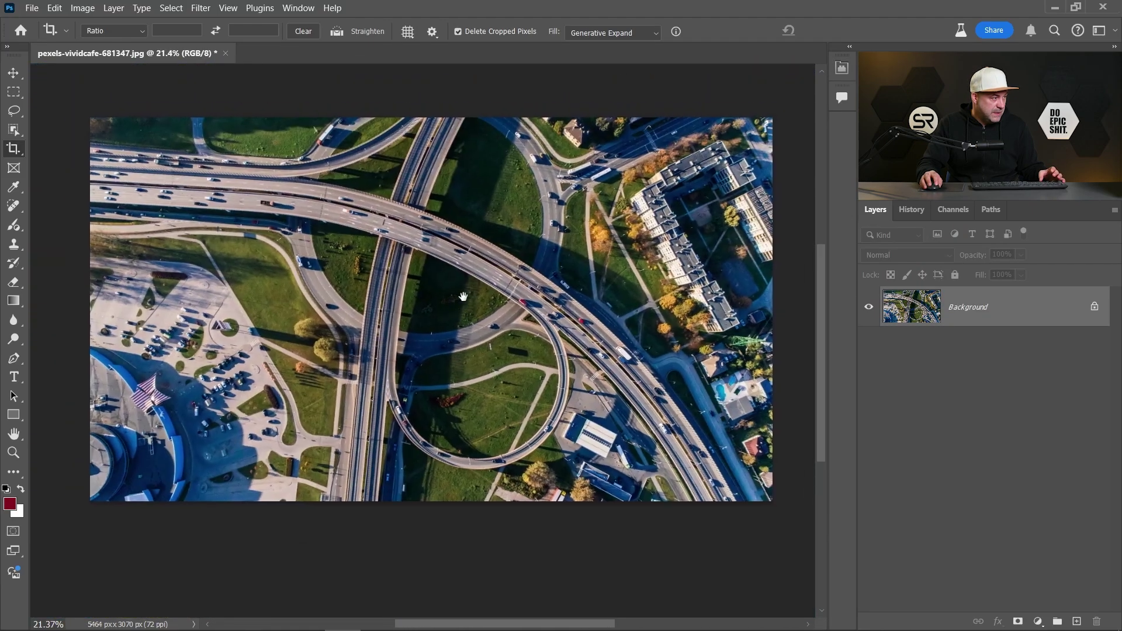
# Unlock the Background layer and extend the canvas downward to 5464 × 4033 px with a transparent fill
pyautogui.click(1095, 308)
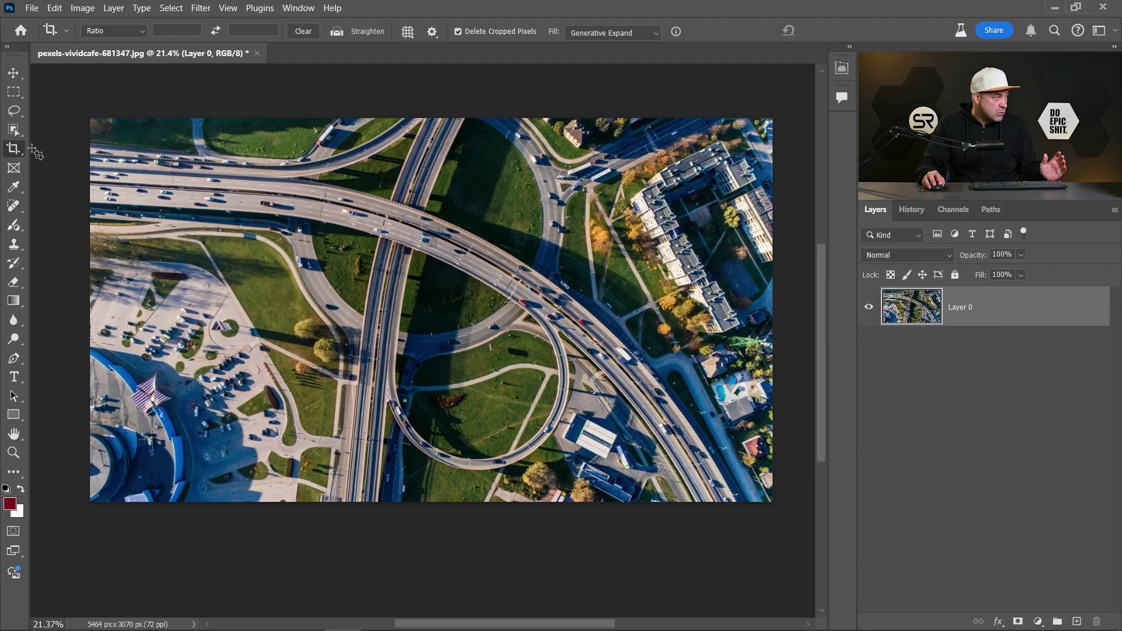
pyautogui.click(13, 152)
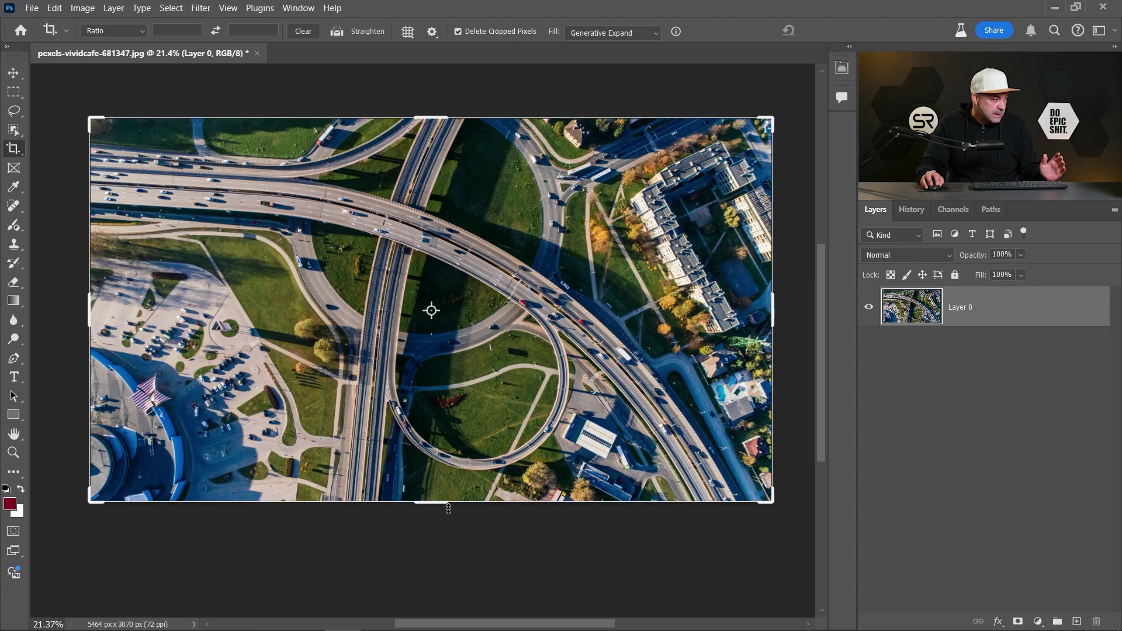
pyautogui.moveTo(448, 507); pyautogui.dragTo(446, 566)
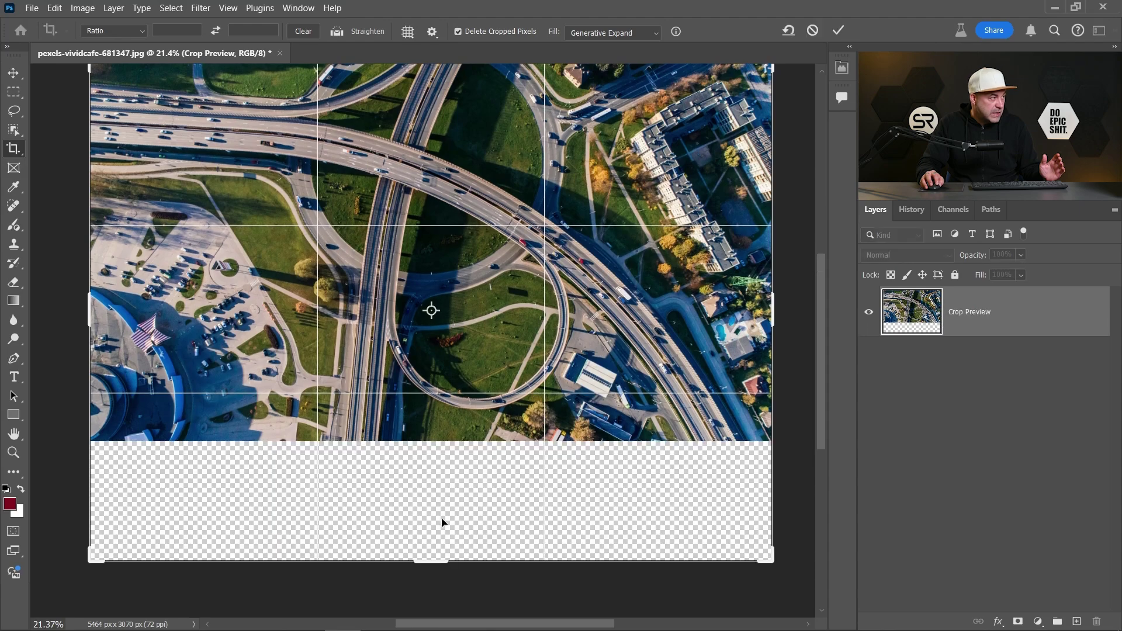
pyautogui.click(608, 34)
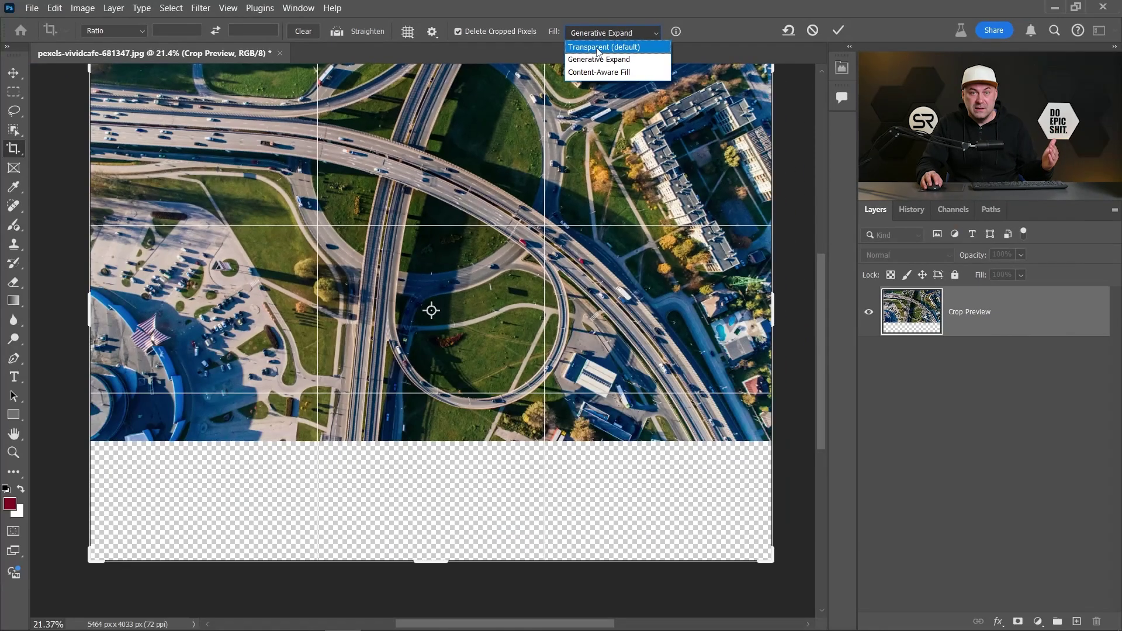
pyautogui.click(531, 94)
pyautogui.click(836, 29)
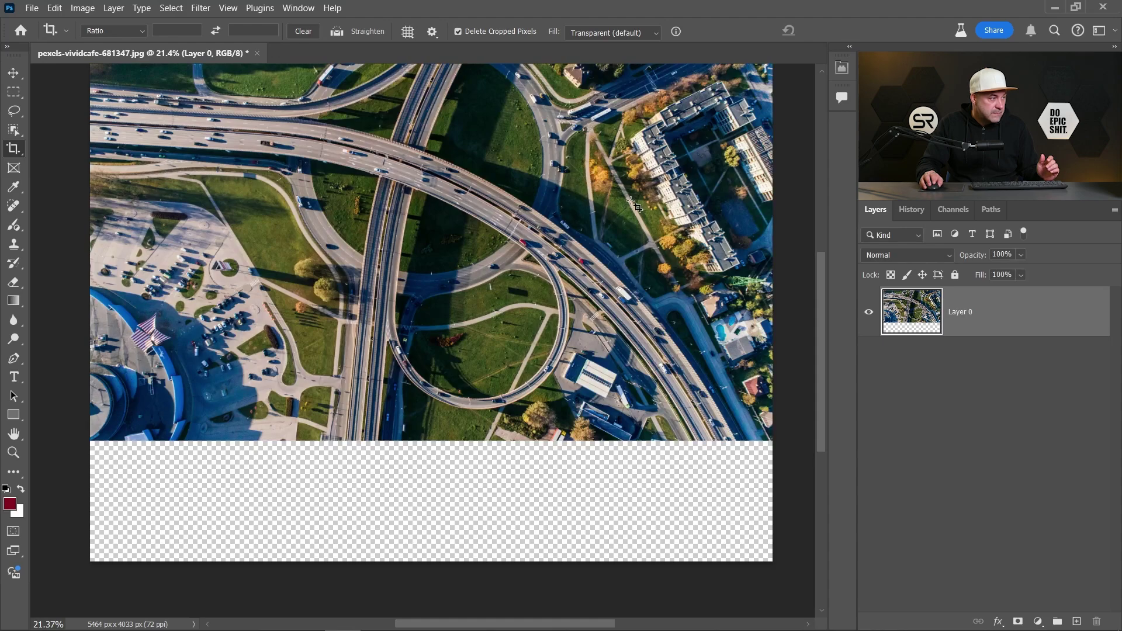
# Set the Rectangular Marquee tool to the Fixed Size style with a width and height of 1024 px
pyautogui.click(12, 93)
pyautogui.click(345, 32)
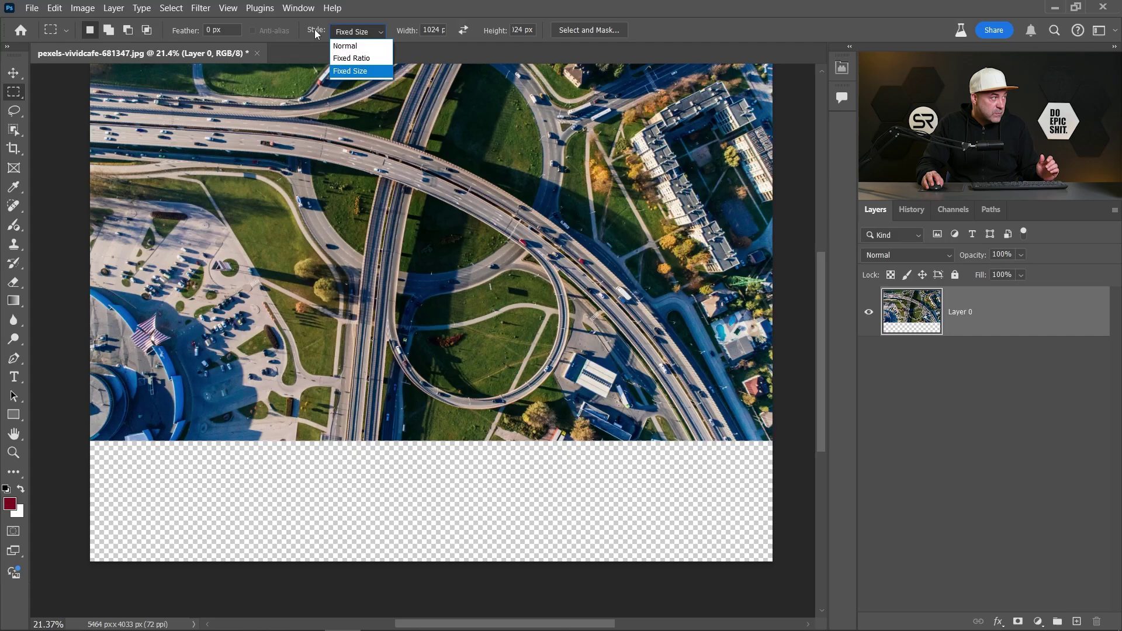
pyautogui.click(349, 33)
pyautogui.click(351, 33)
pyautogui.click(348, 45)
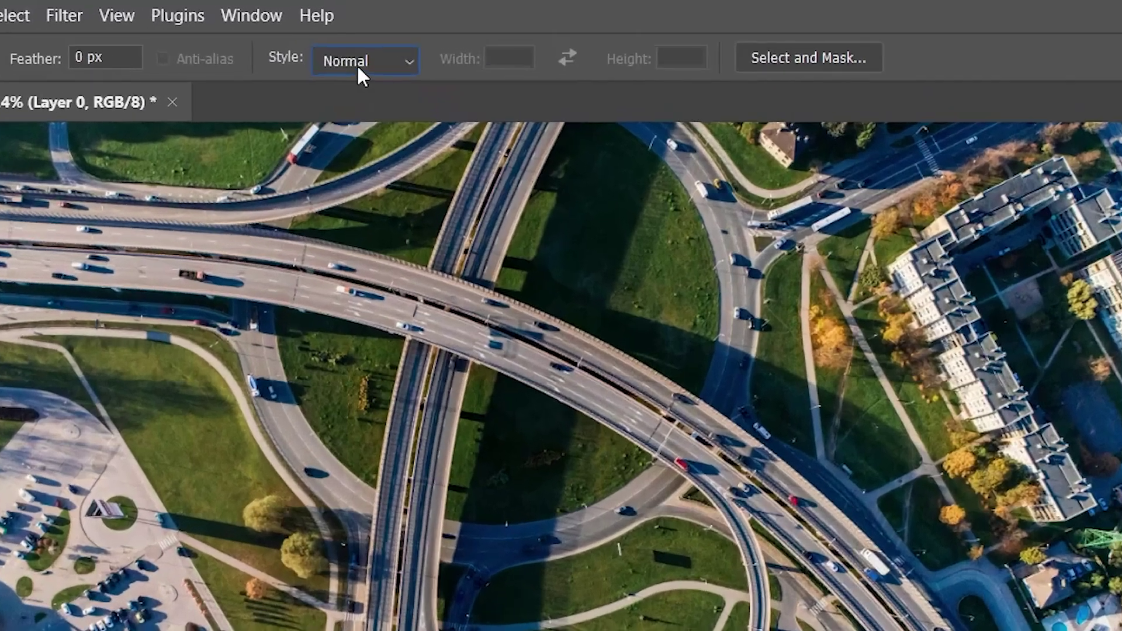
pyautogui.click(355, 32)
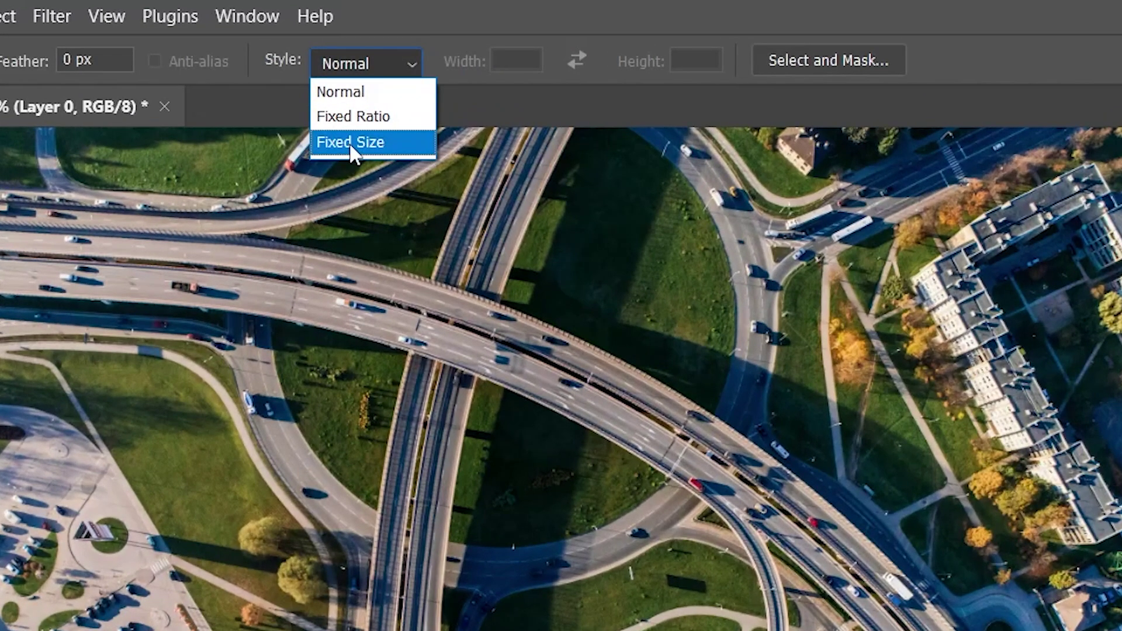
pyautogui.click(349, 142)
pyautogui.moveTo(507, 55); pyautogui.dragTo(481, 53)
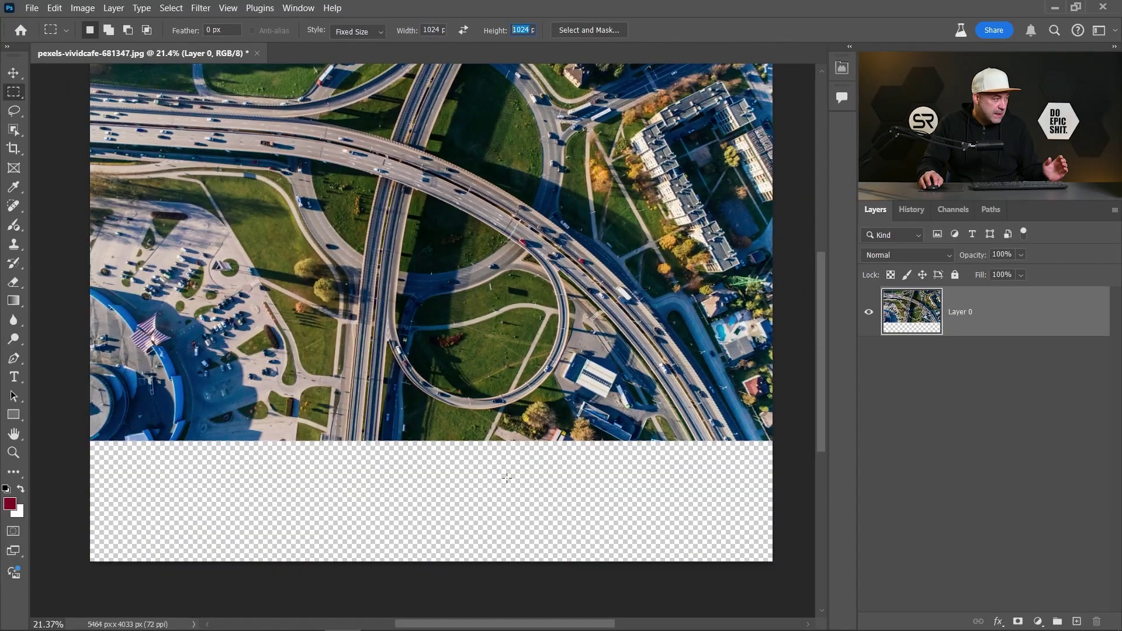
# Place a 1024 px square selection in the middle of the transparent strip, slightly overlapping the photo, and apply Generative Fill without a prompt
pyautogui.moveTo(514, 495); pyautogui.dragTo(482, 487)
pyautogui.rightClick(474, 480)
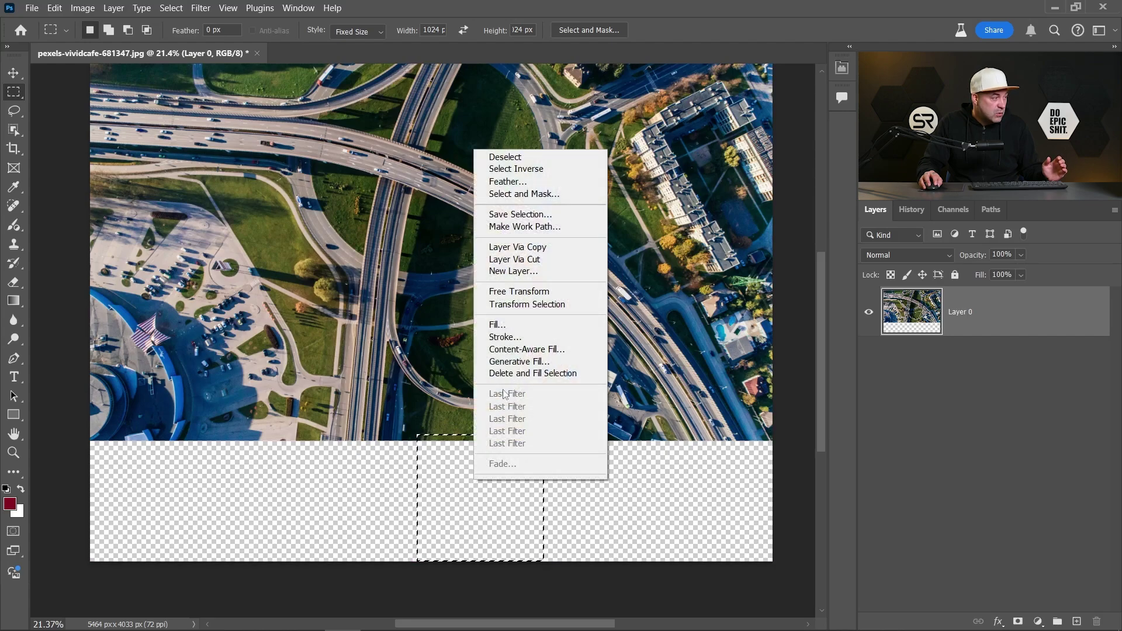
pyautogui.click(526, 361)
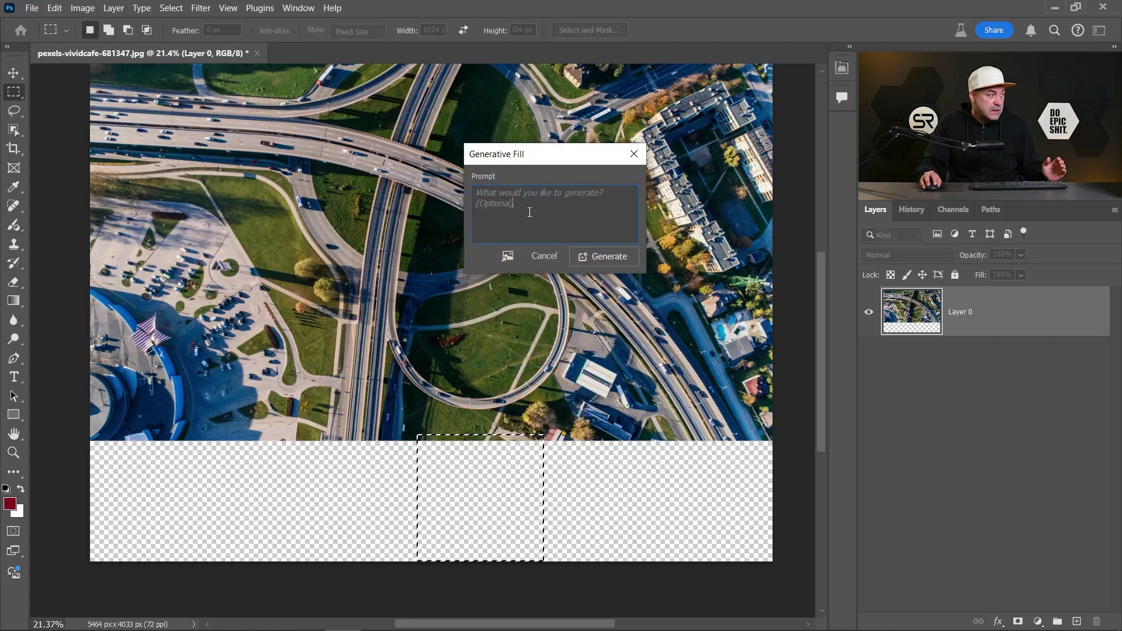
pyautogui.click(603, 257)
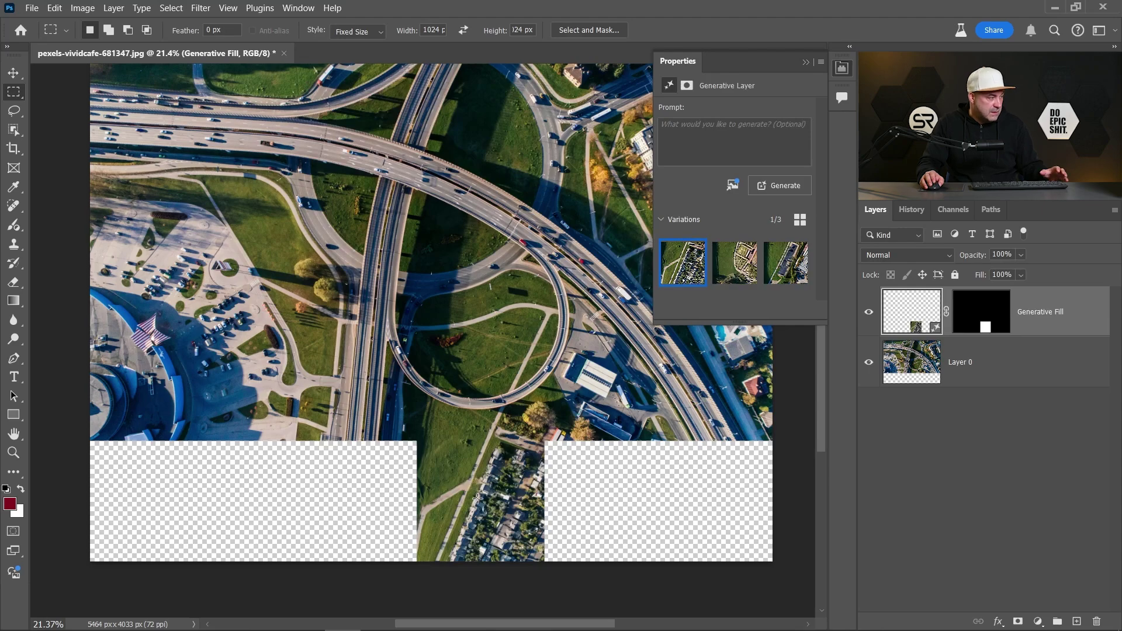
# Examine the sharpness of the first filled square and its transition to the photo along the grass, footpath and houses
pyautogui.scroll(15, 478, 498)
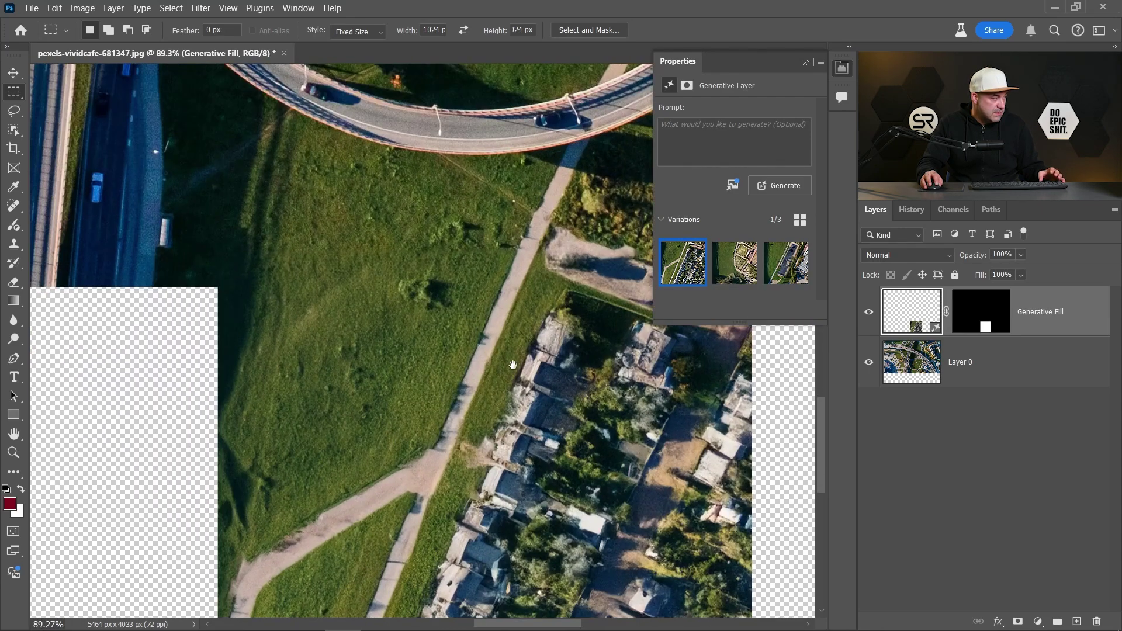
pyautogui.scroll(5, 513, 365)
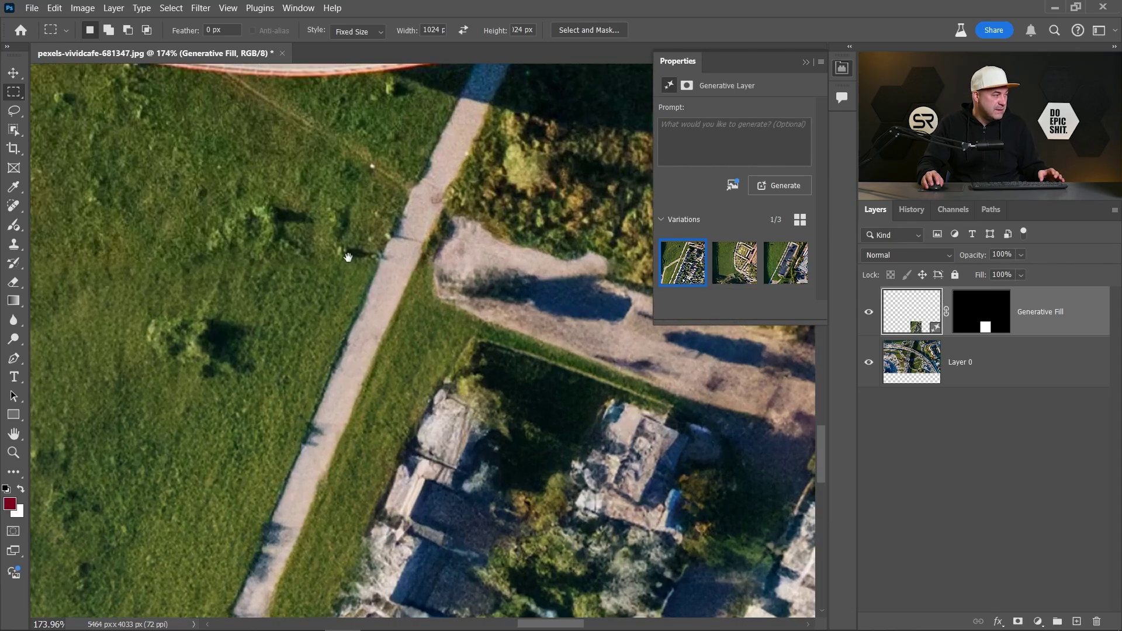
pyautogui.moveTo(348, 257); pyautogui.dragTo(393, 388)
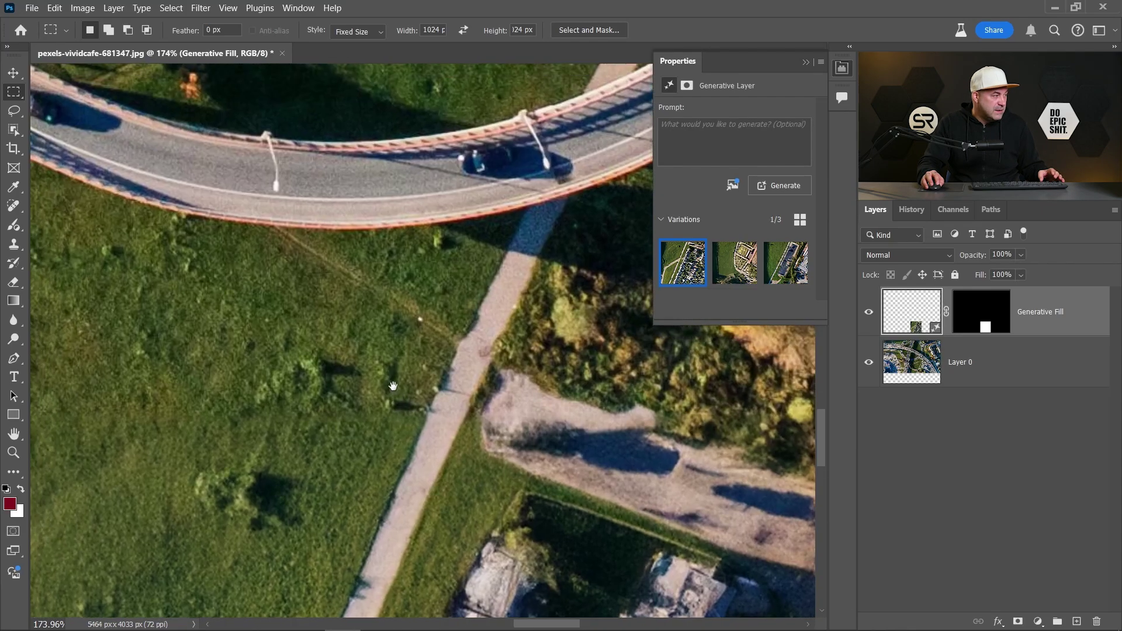
pyautogui.scroll(5, 346, 416)
pyautogui.moveTo(397, 243); pyautogui.dragTo(416, 93)
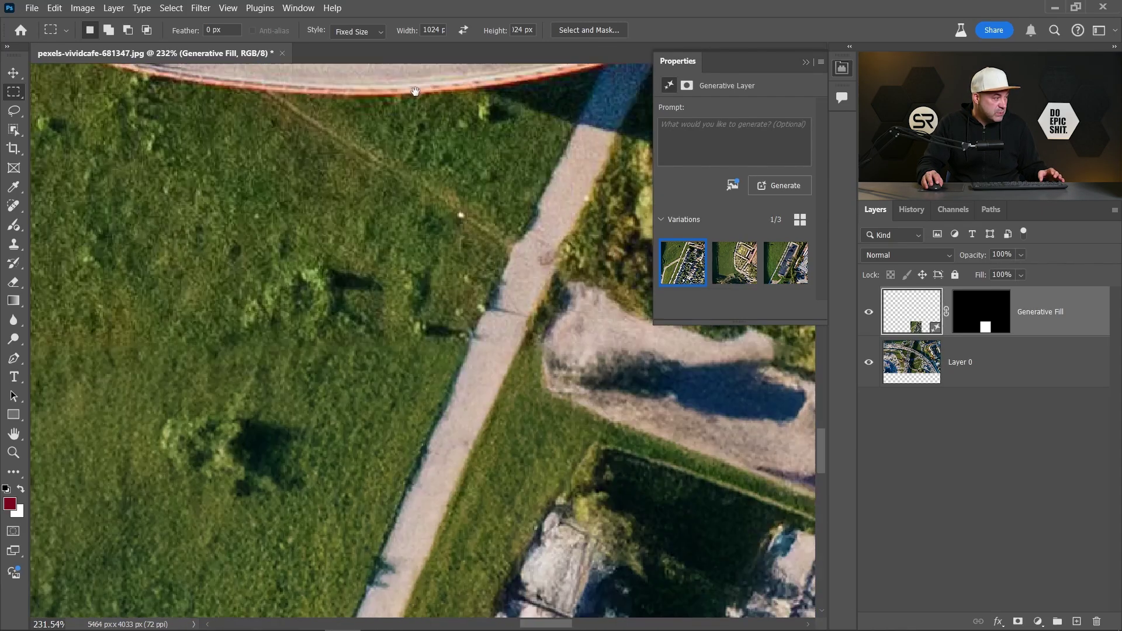
pyautogui.moveTo(410, 573); pyautogui.dragTo(428, 276)
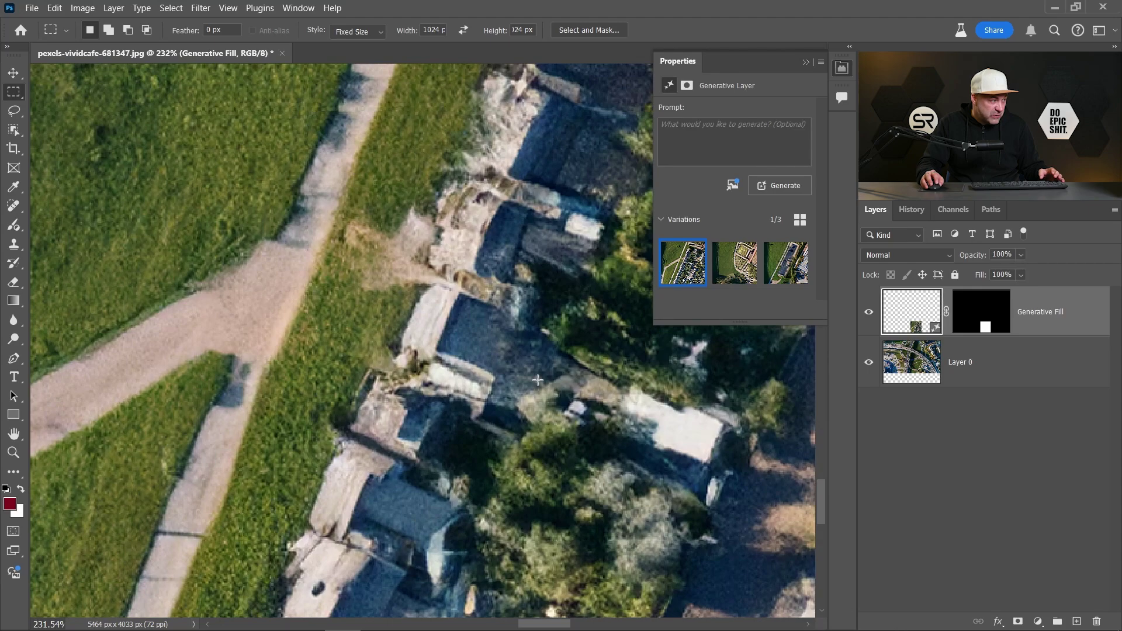
pyautogui.scroll(-3, 453, 422)
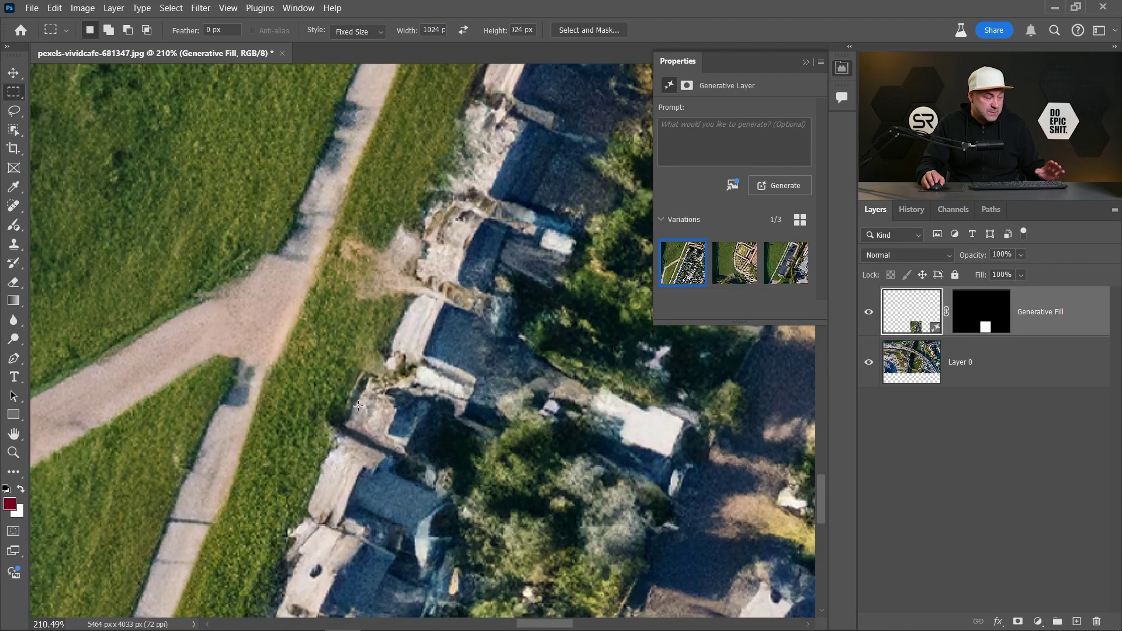
pyautogui.scroll(-6, 362, 405)
pyautogui.moveTo(464, 319); pyautogui.dragTo(421, 462)
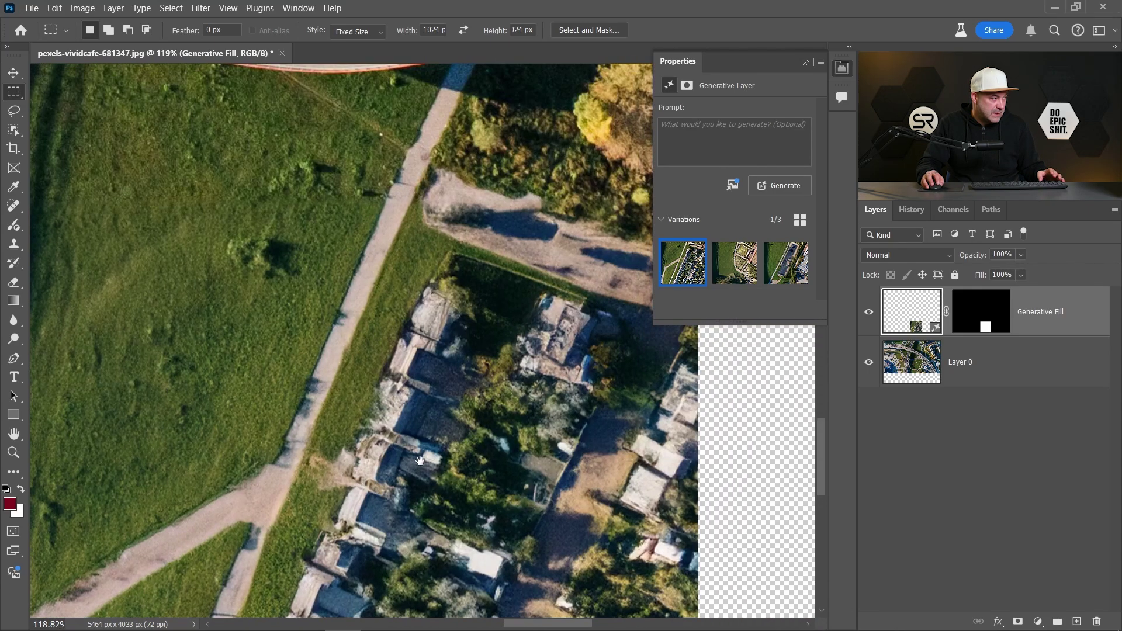
pyautogui.moveTo(482, 239); pyautogui.dragTo(484, 342)
pyautogui.scroll(-2, 484, 342)
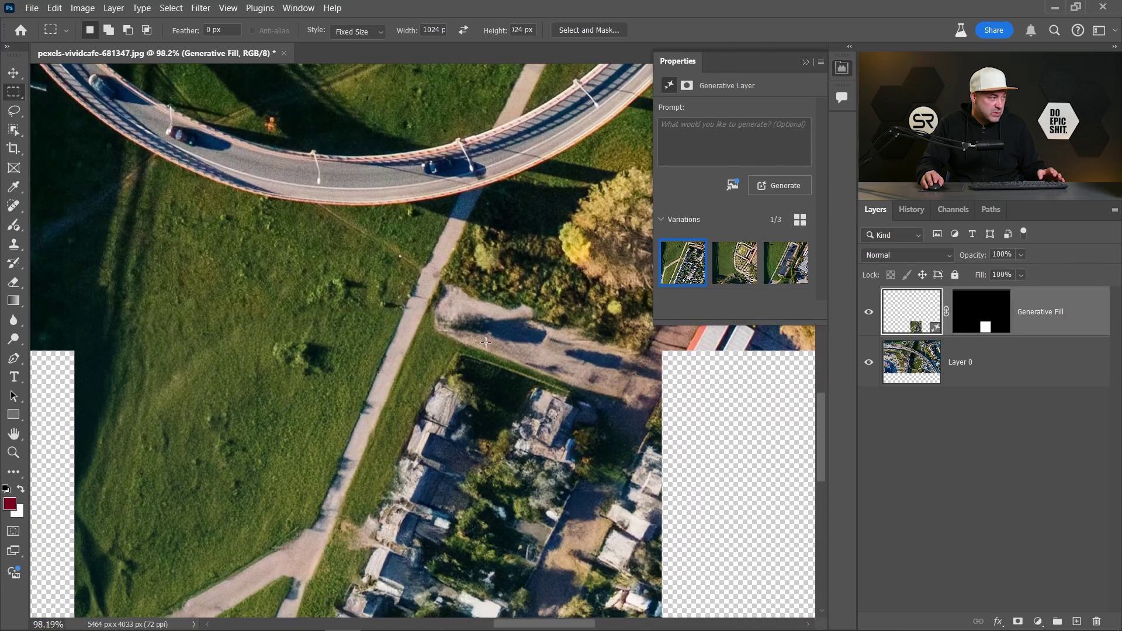
# Compare the three variations of the first generative fill and return to the first one
pyautogui.click(736, 269)
pyautogui.click(789, 266)
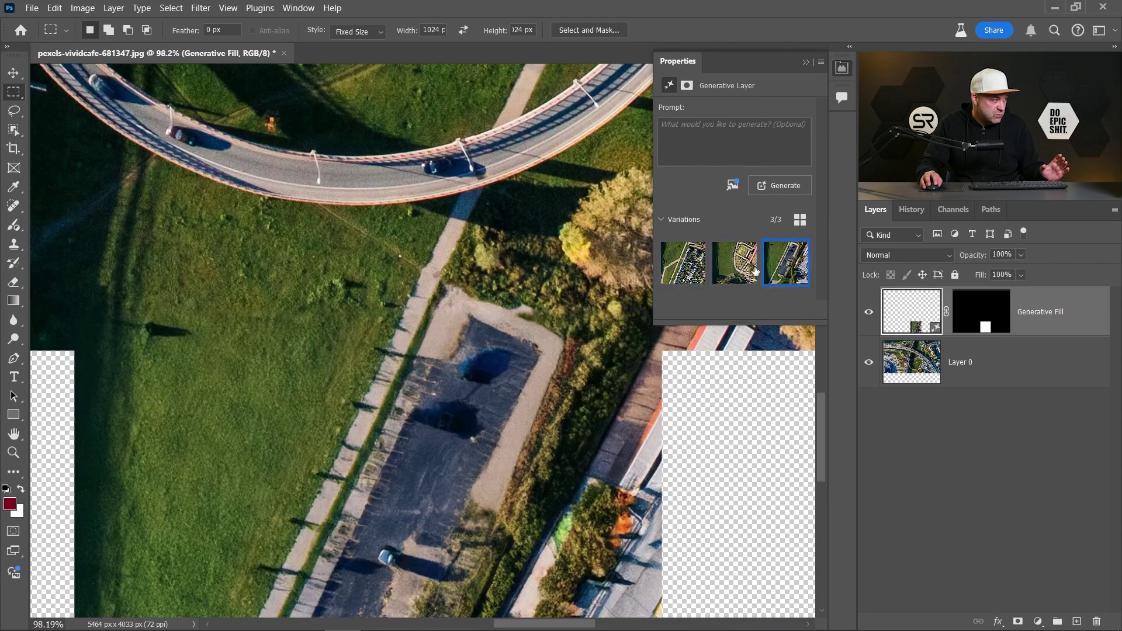
pyautogui.click(735, 266)
pyautogui.click(693, 266)
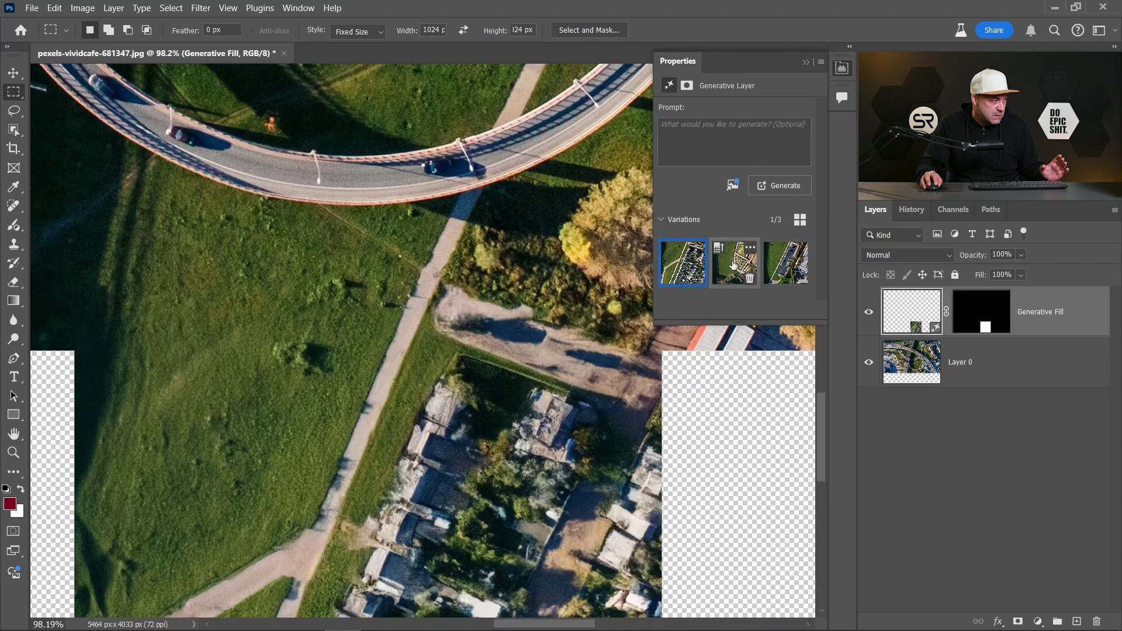
pyautogui.click(735, 265)
pyautogui.click(683, 264)
# Examine the detail of the generated houses and trees in the first variation up close
pyautogui.scroll(2, 539, 360)
pyautogui.moveTo(531, 418); pyautogui.dragTo(484, 203)
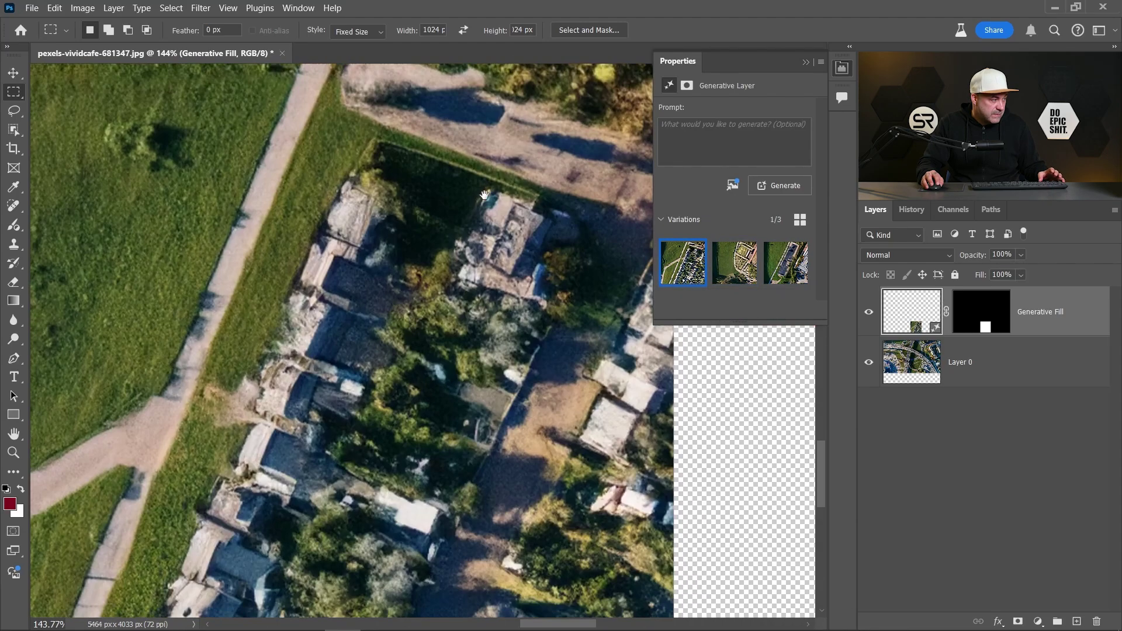
pyautogui.scroll(3, 455, 321)
pyautogui.moveTo(392, 348); pyautogui.dragTo(556, 256)
pyautogui.scroll(2, 465, 326)
pyautogui.moveTo(386, 328); pyautogui.dragTo(593, 295)
pyautogui.scroll(-5, 417, 338)
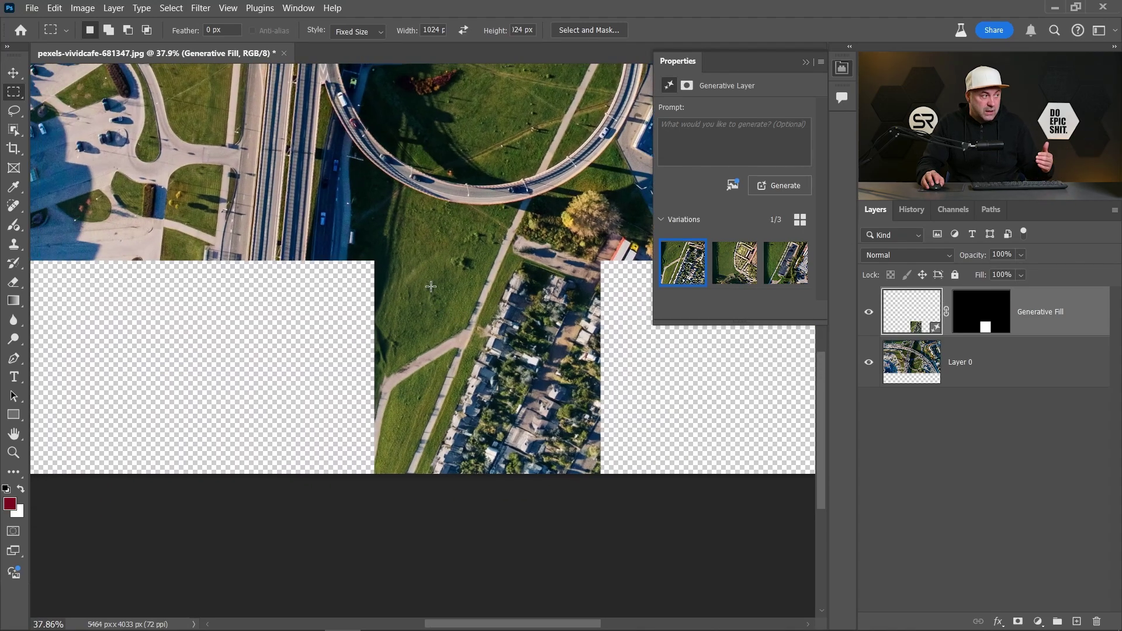
# Generate a promptless fill in a 1024 px square directly left of the first one, covering the highway, and go through its variations
pyautogui.scroll(-2, 401, 290)
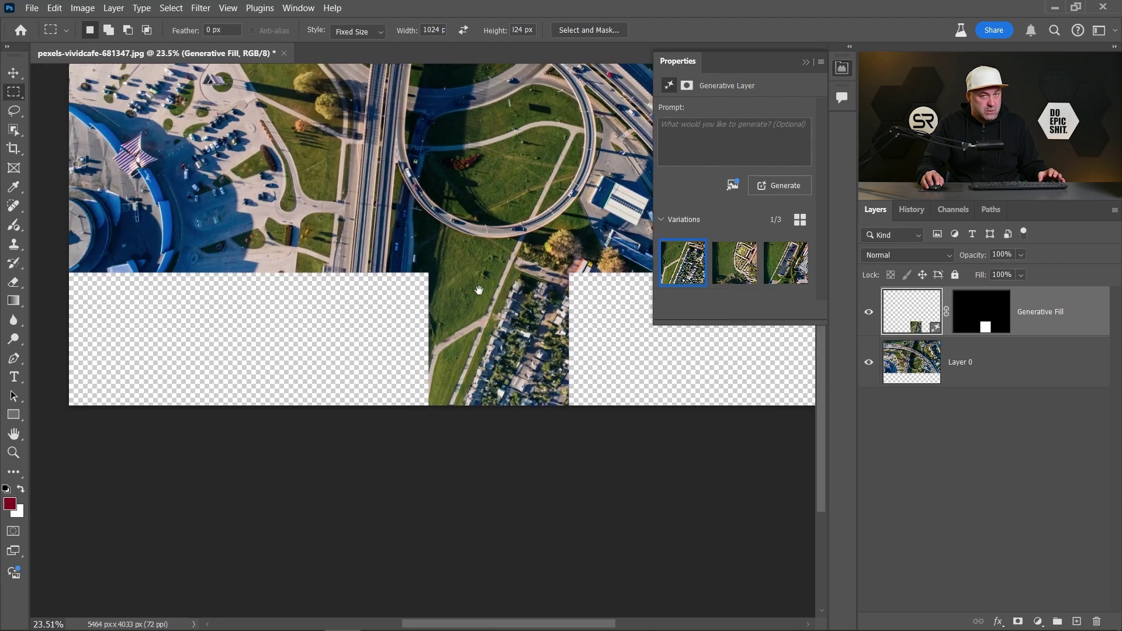
pyautogui.moveTo(402, 320); pyautogui.dragTo(374, 329)
pyautogui.click(775, 187)
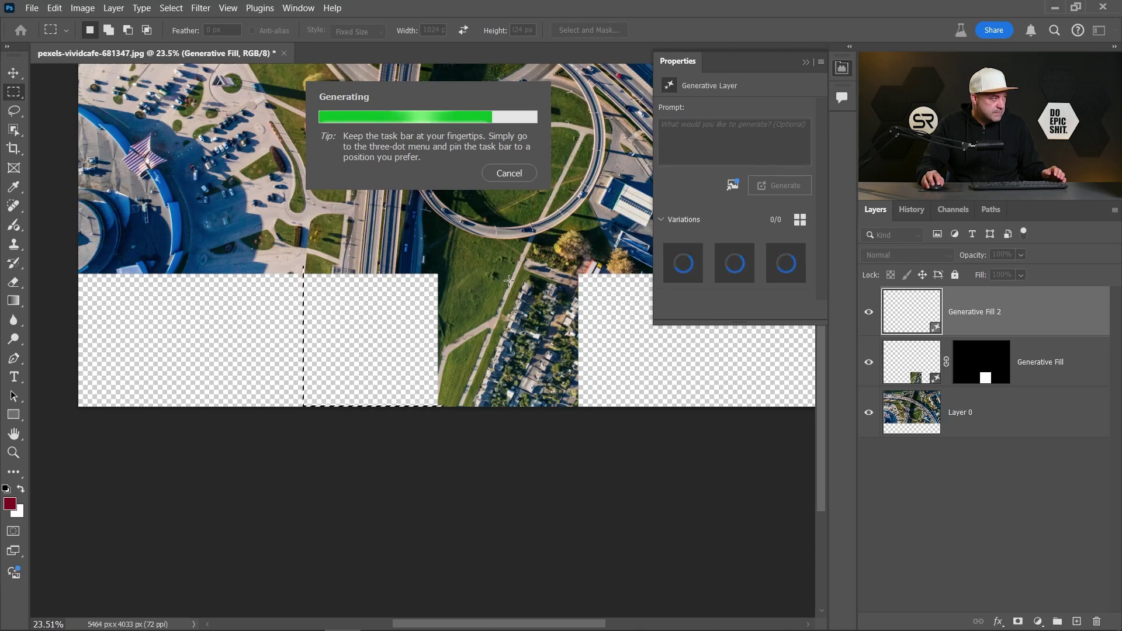
pyautogui.click(734, 263)
pyautogui.click(785, 263)
# Generate a promptless fill in the next 1024 px square leftward, below the parking lot, and review its variations
pyautogui.moveTo(246, 327); pyautogui.dragTo(224, 328)
pyautogui.click(785, 193)
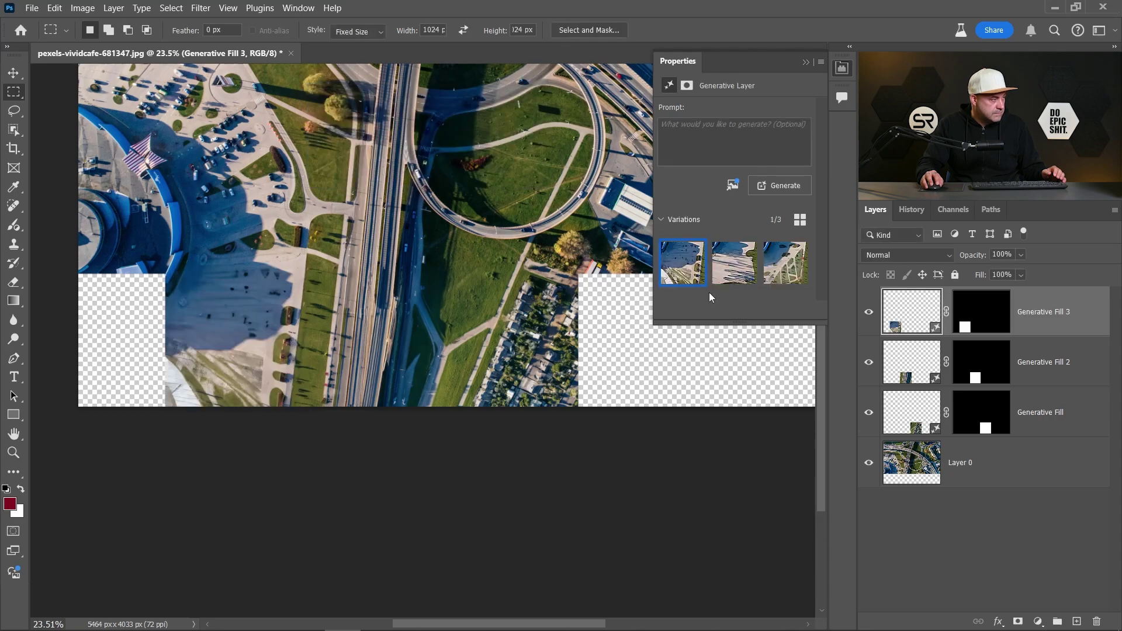
pyautogui.click(773, 265)
# Try a promptless fill in the canvas's lower-left corner, below the round blue building, and delete the resulting layer
pyautogui.click(113, 340)
pyautogui.click(780, 185)
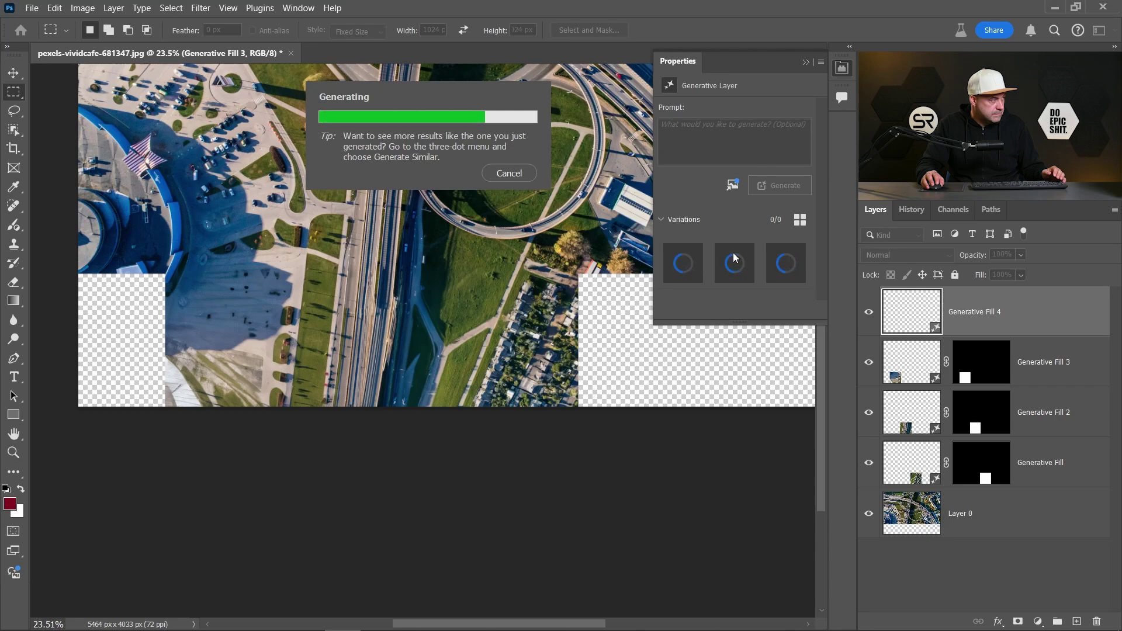
pyautogui.scroll(4, 255, 342)
pyautogui.scroll(-4, 237, 337)
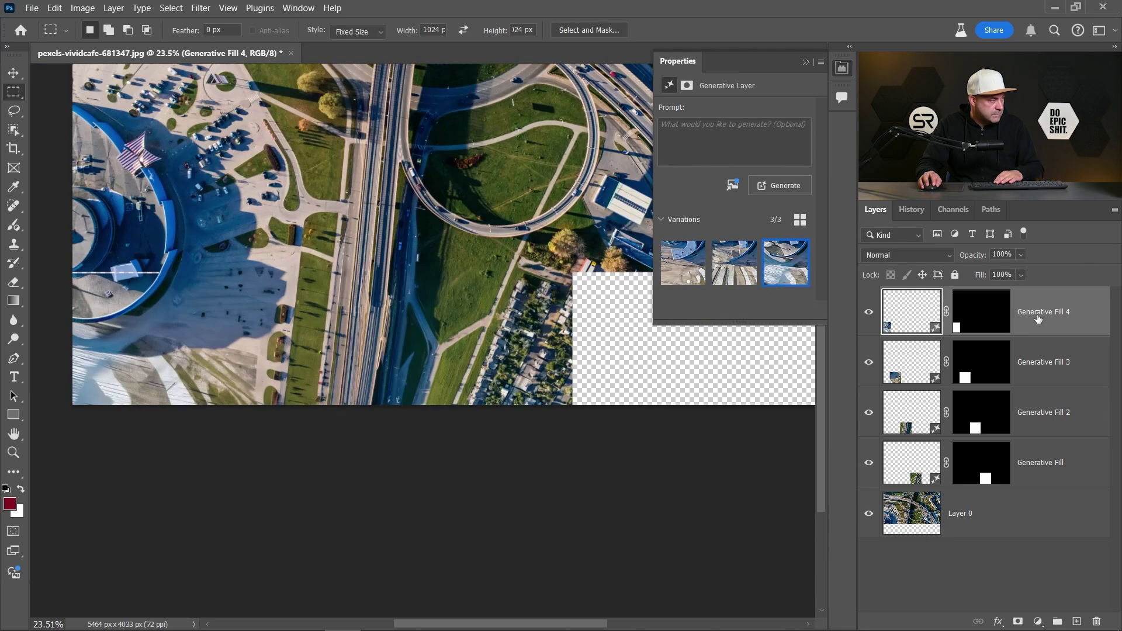
pyautogui.press('Delete')
# Reselect the empty lower-left corner of the canvas, generate a new promptless fill there and compare its variations
pyautogui.click(94, 316)
pyautogui.click(780, 185)
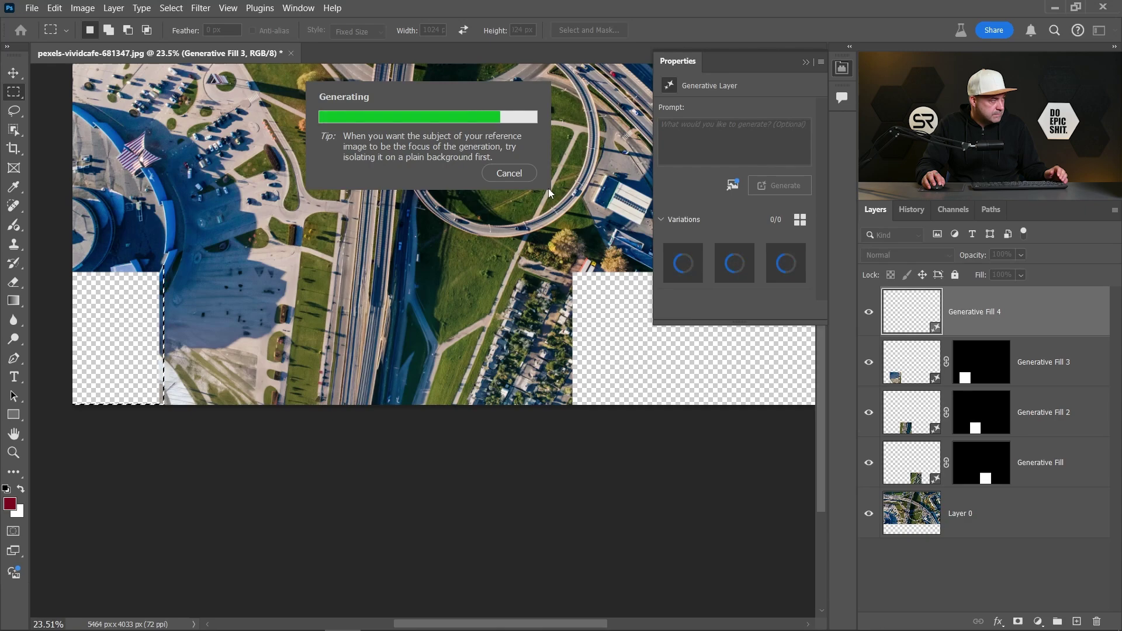
pyautogui.click(785, 263)
pyautogui.click(734, 263)
# Generate a promptless fill in a 1024 px square directly right of the first one and use its second variation
pyautogui.moveTo(638, 324); pyautogui.dragTo(298, 311)
pyautogui.click(345, 315)
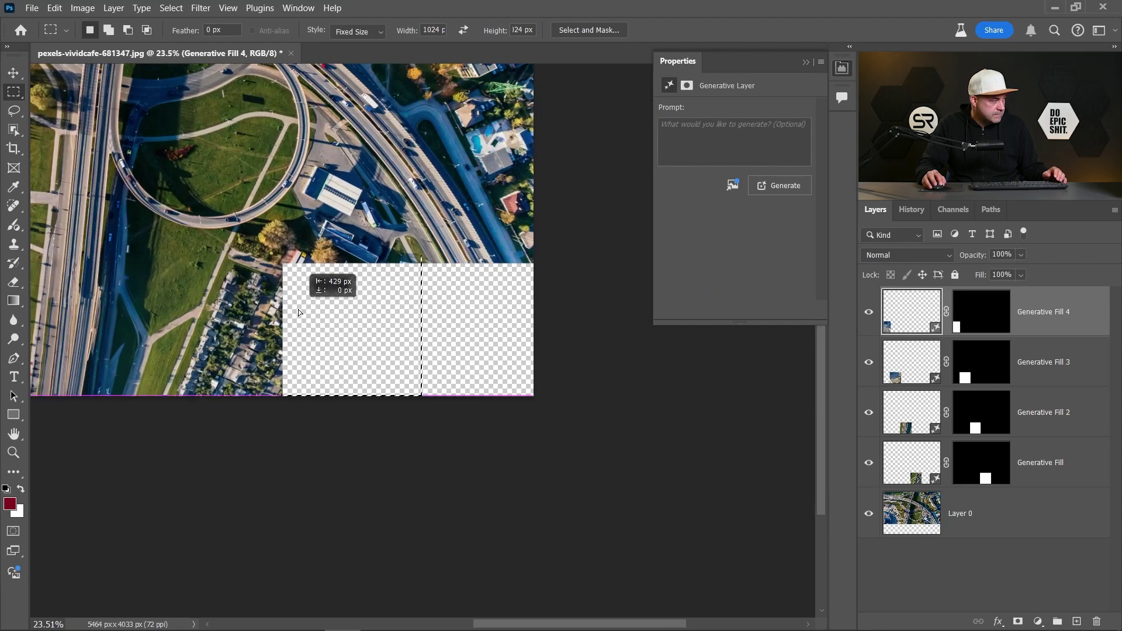
pyautogui.click(774, 185)
pyautogui.click(774, 185)
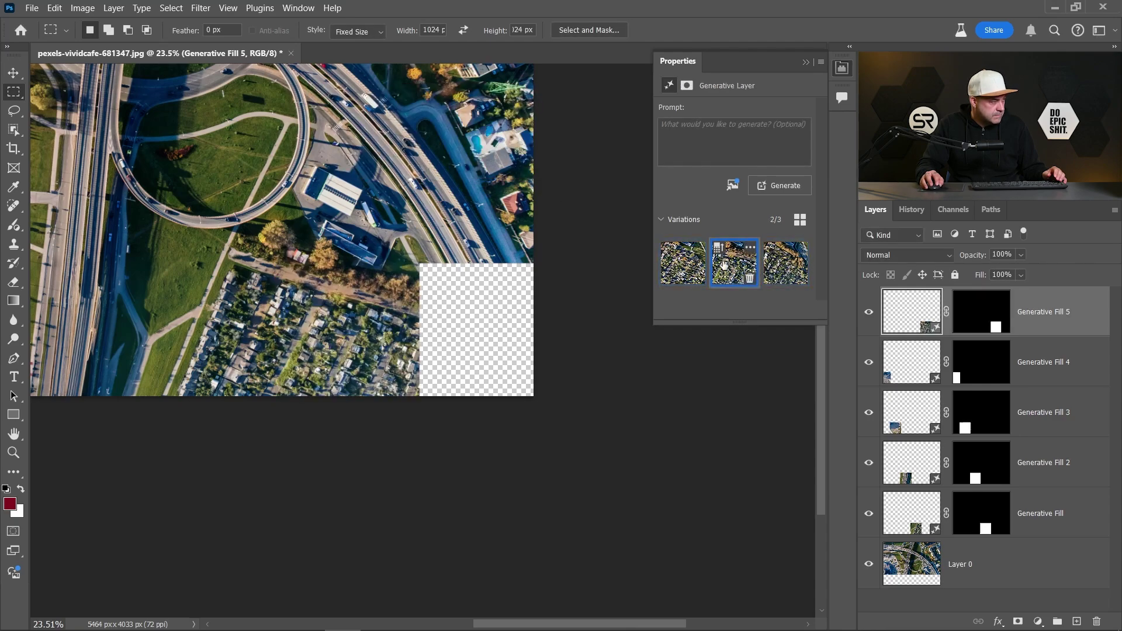
# Fill the remaining lower-right corner of the canvas with a promptless generation and choose the second variation
pyautogui.moveTo(346, 321); pyautogui.dragTo(482, 321)
pyautogui.click(788, 186)
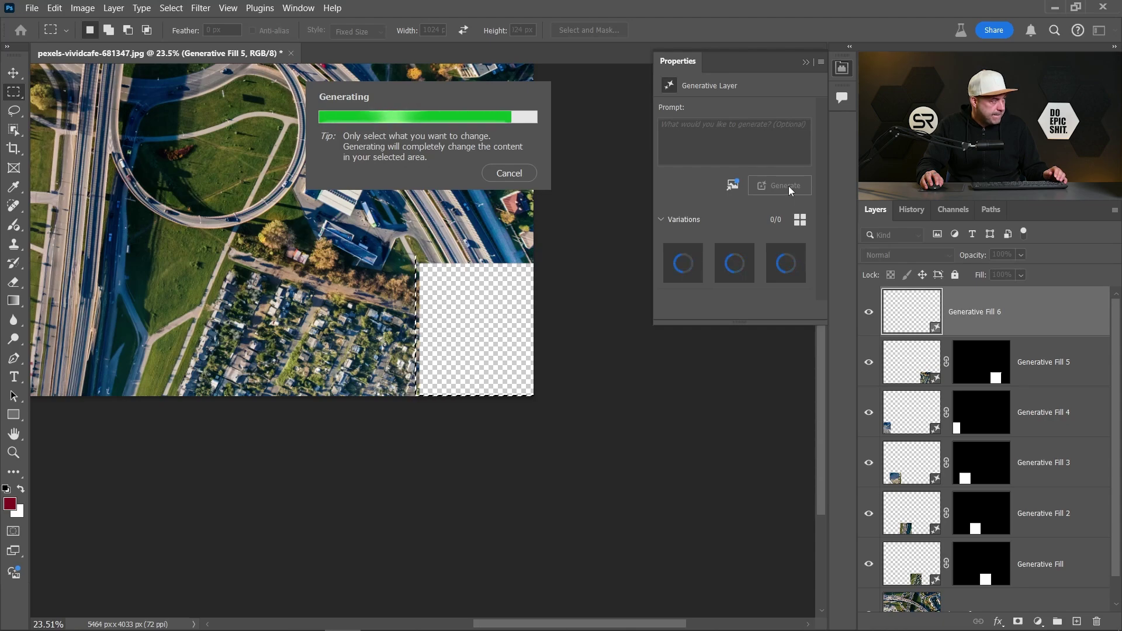
pyautogui.click(735, 266)
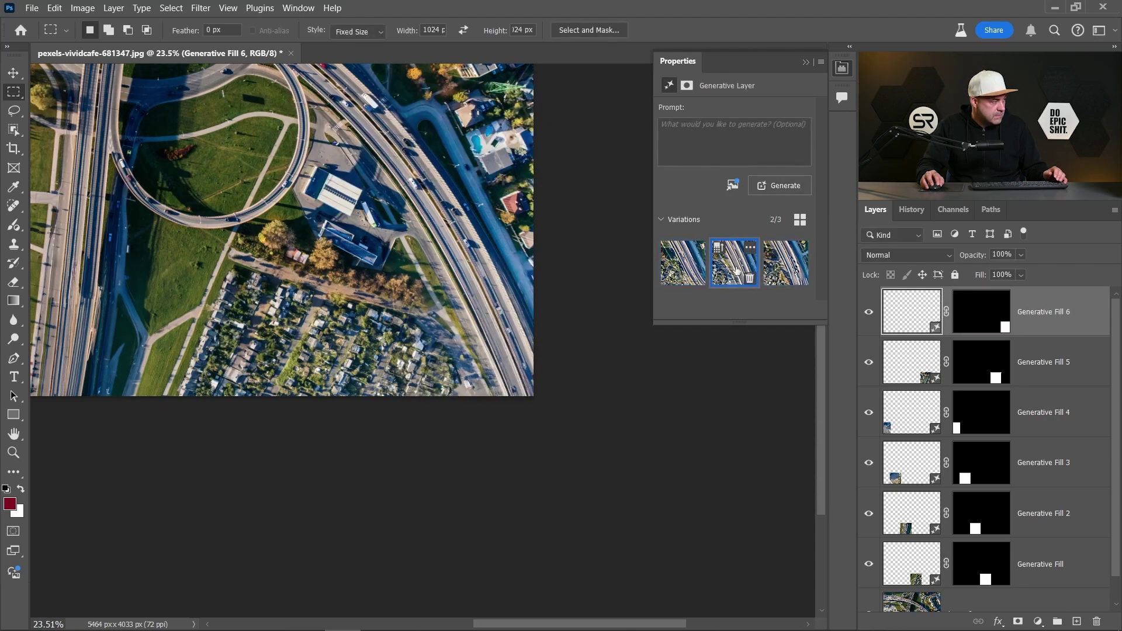
# Collapse the properties and view the whole extended photo
pyautogui.scroll(-3, 536, 271)
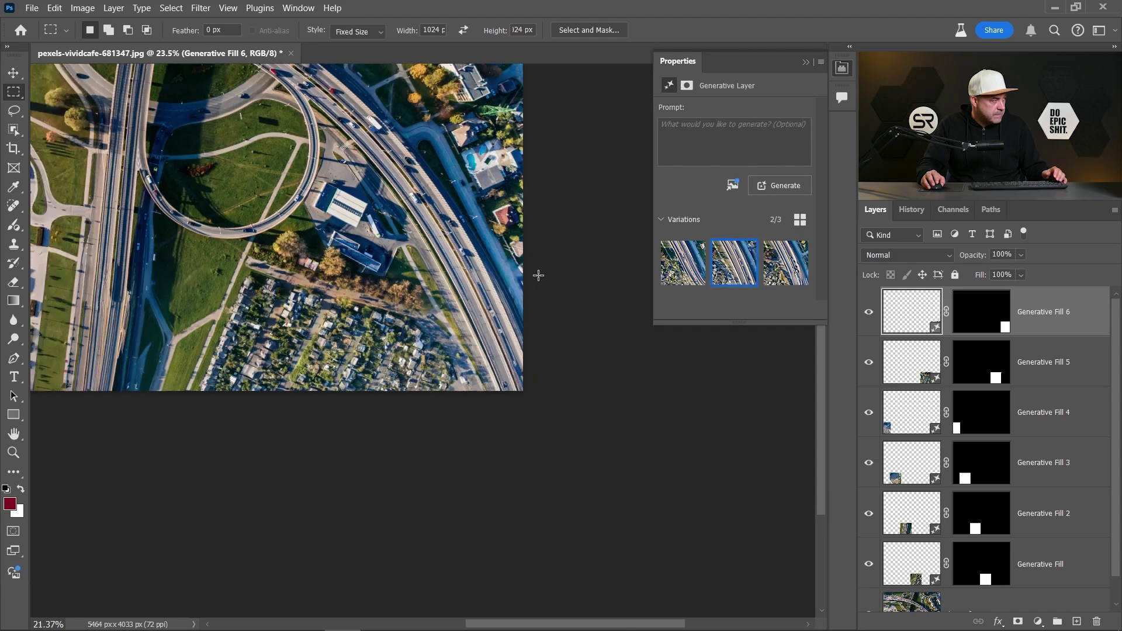
pyautogui.click(844, 70)
pyautogui.scroll(-3, 431, 233)
pyautogui.moveTo(383, 228); pyautogui.dragTo(508, 251)
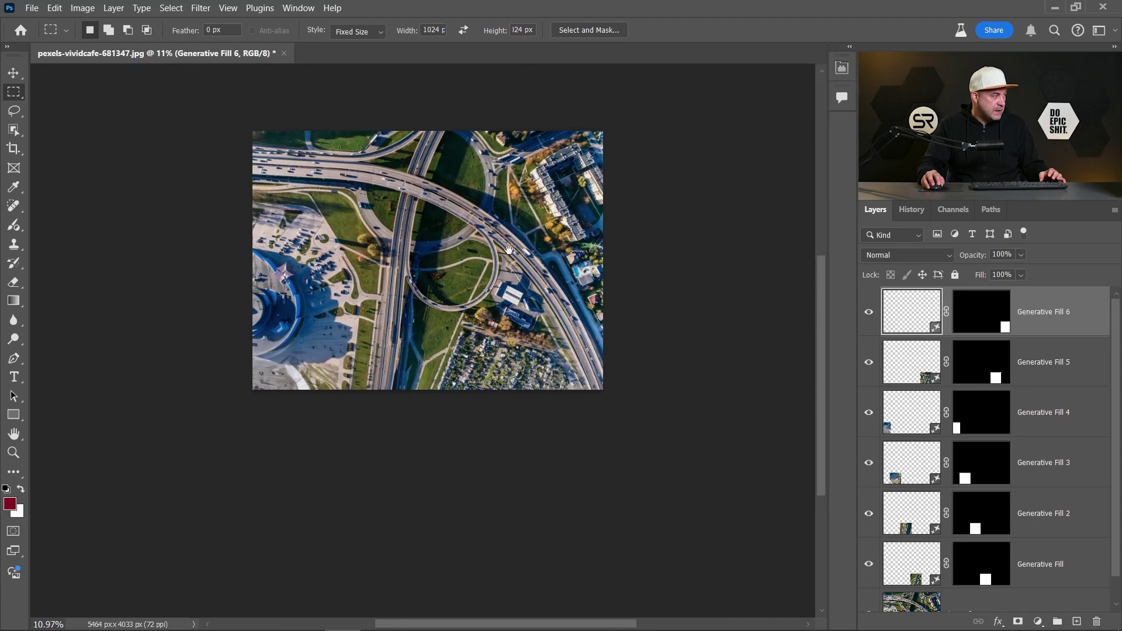
# Examine the sharpness of the generated houses and paths up close and compare it with the original photo around the loop road
pyautogui.scroll(6, 431, 305)
pyautogui.scroll(5, 436, 343)
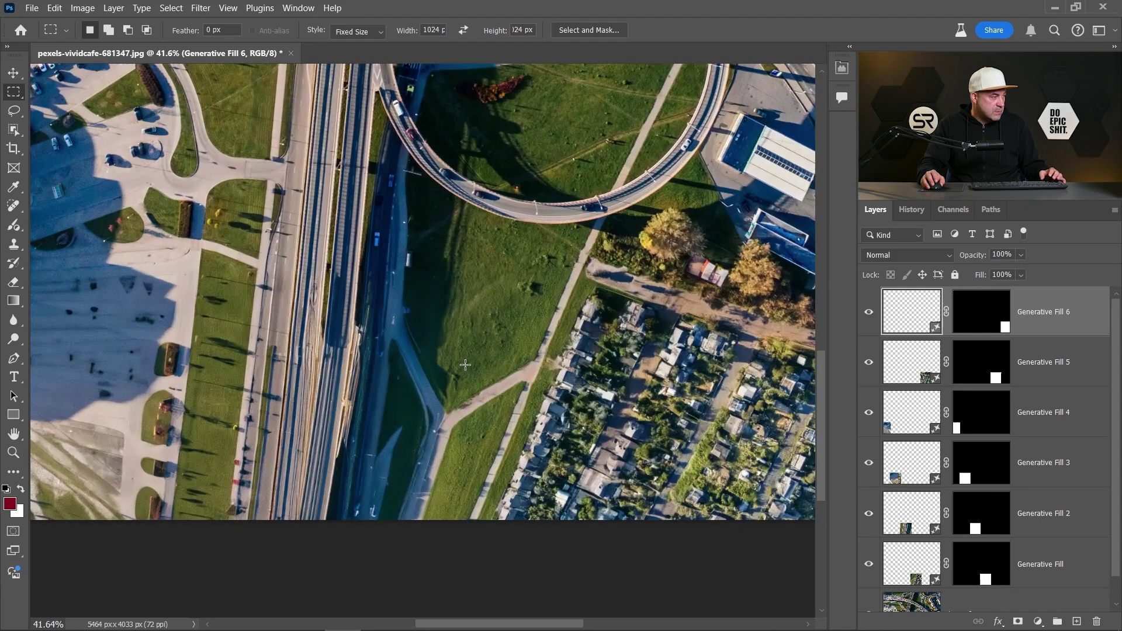
pyautogui.scroll(5, 518, 322)
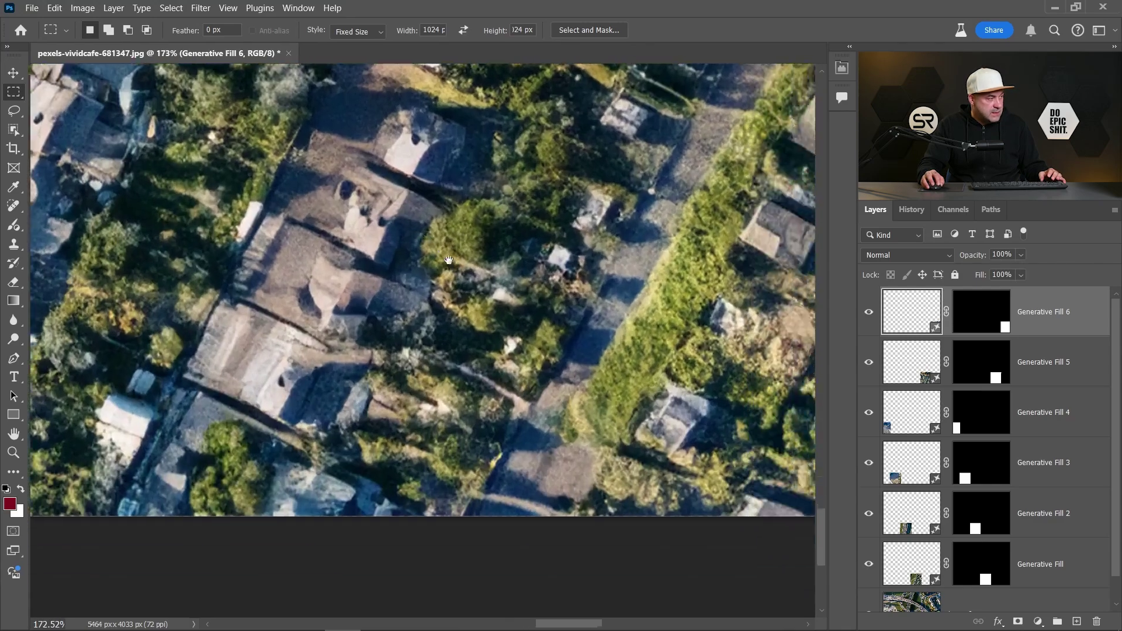
pyautogui.moveTo(449, 260); pyautogui.dragTo(442, 254)
pyautogui.scroll(-2, 442, 255)
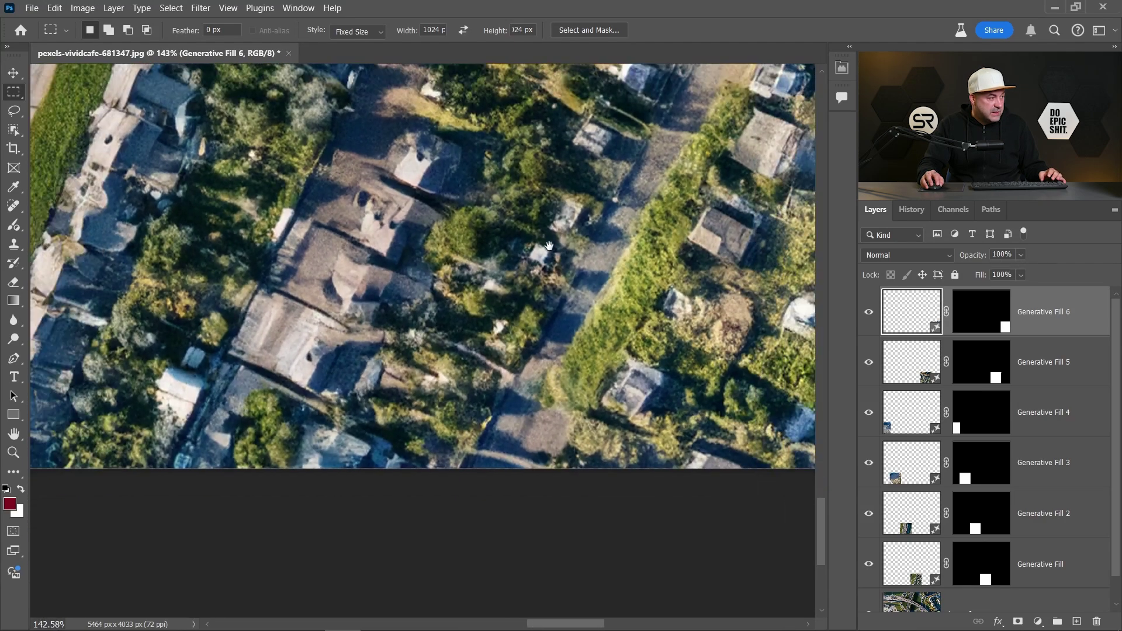
pyautogui.moveTo(551, 239); pyautogui.dragTo(462, 259)
pyautogui.hscroll(3, 462, 259)
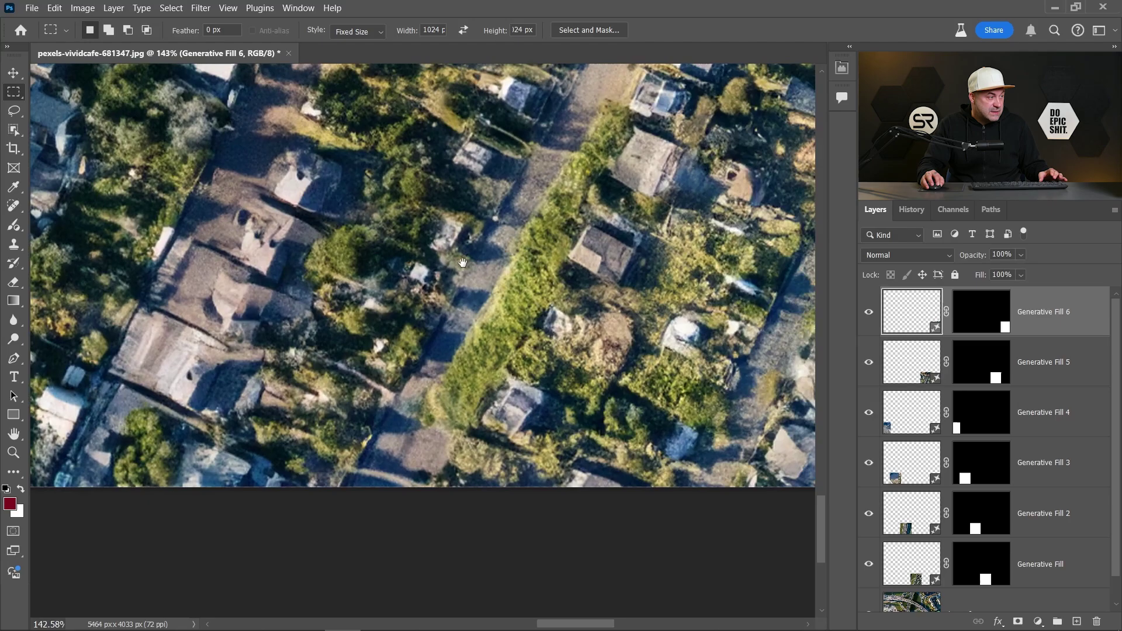
pyautogui.scroll(-3, 463, 262)
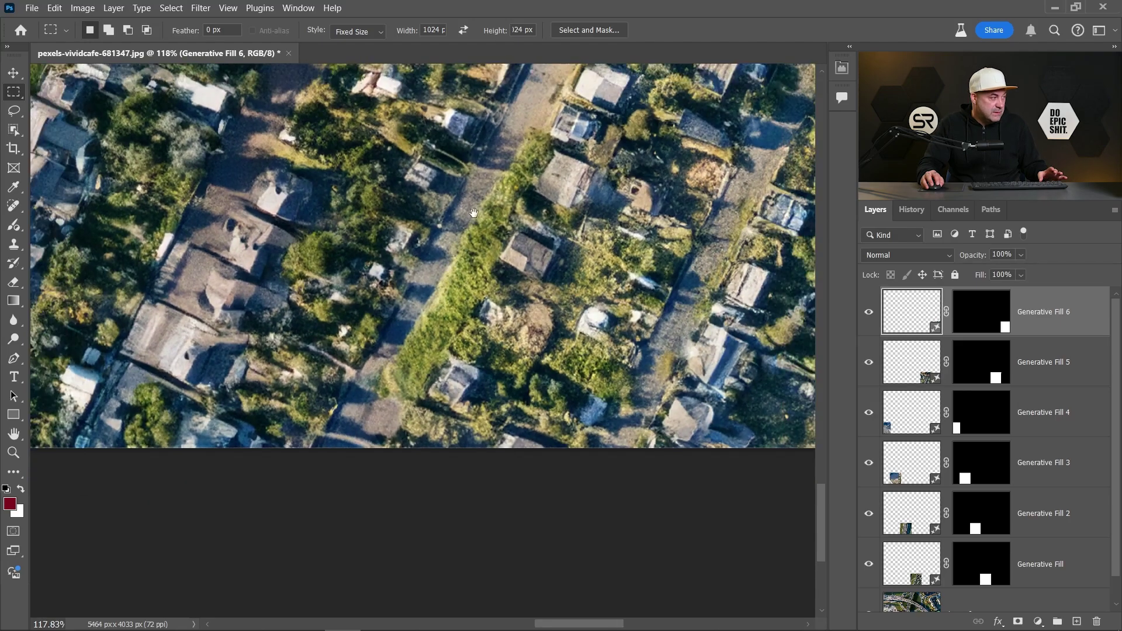
pyautogui.scroll(2, 483, 268)
pyautogui.moveTo(486, 196); pyautogui.dragTo(501, 444)
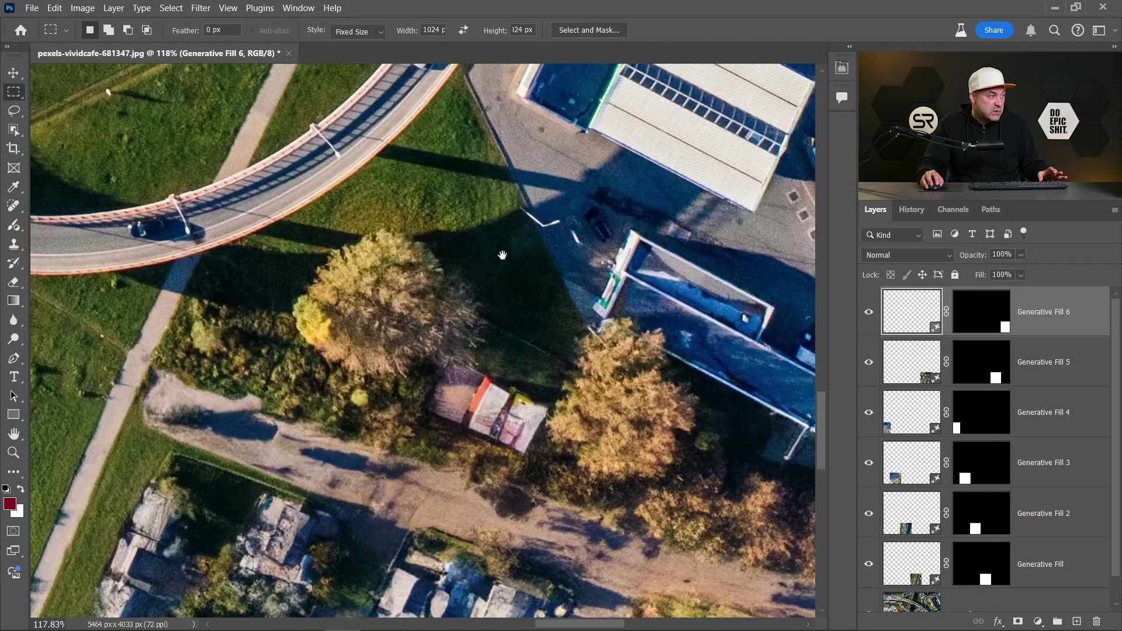
pyautogui.moveTo(501, 256); pyautogui.dragTo(563, 419)
pyautogui.scroll(3, 473, 259)
pyautogui.scroll(1, 474, 259)
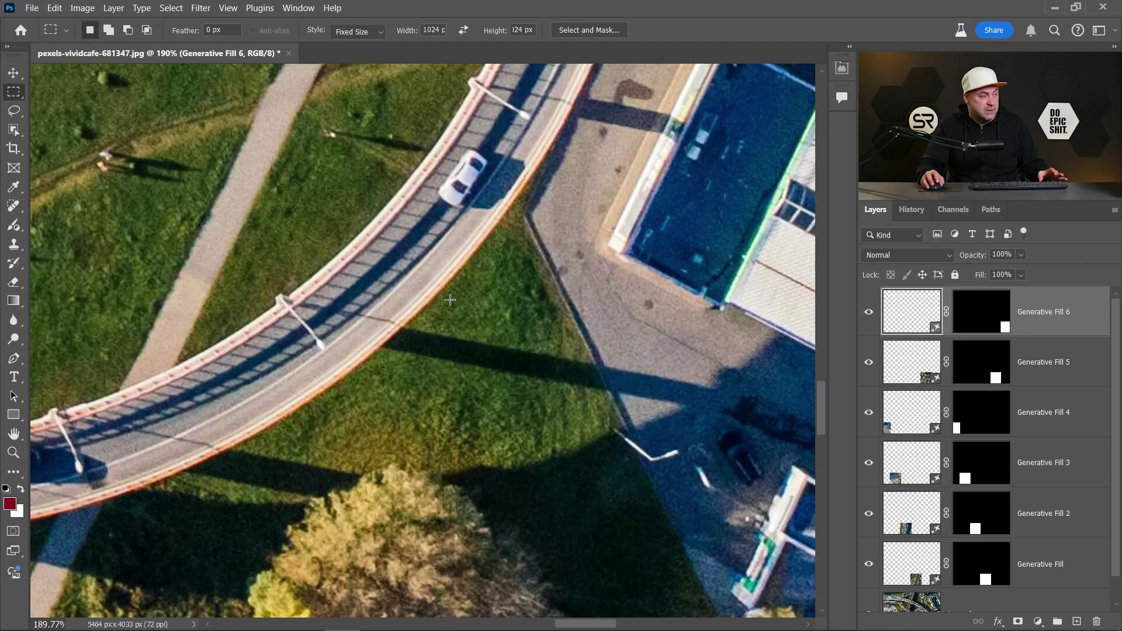